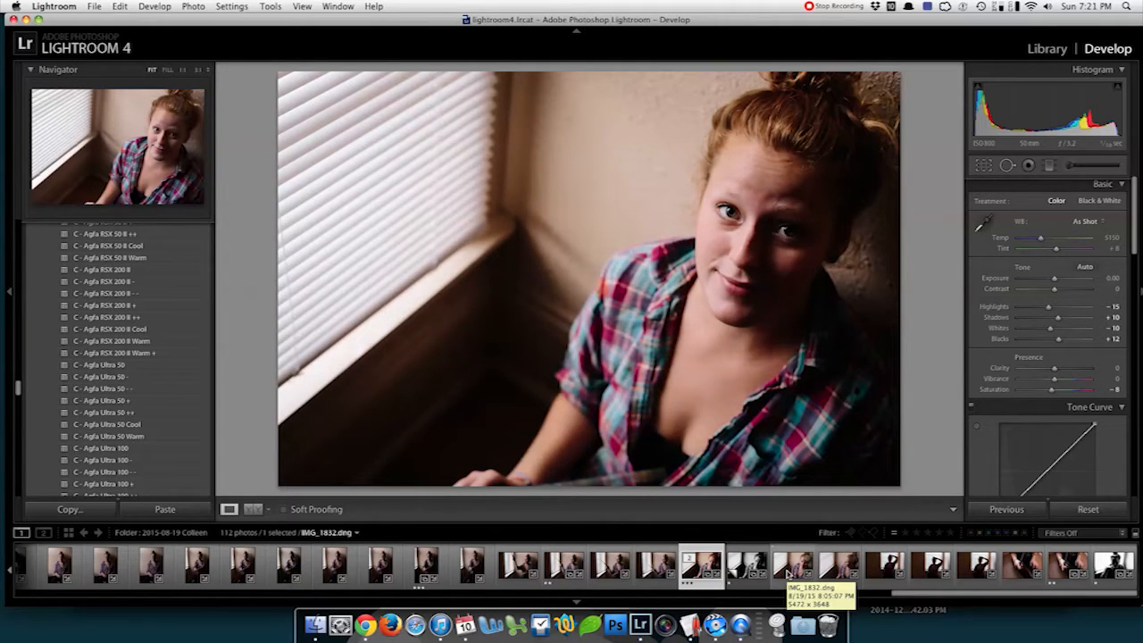
# - Compare the edited and unedited versions of the window portrait, then select IMG_1828.dng for editing
pyautogui.click(787, 574)
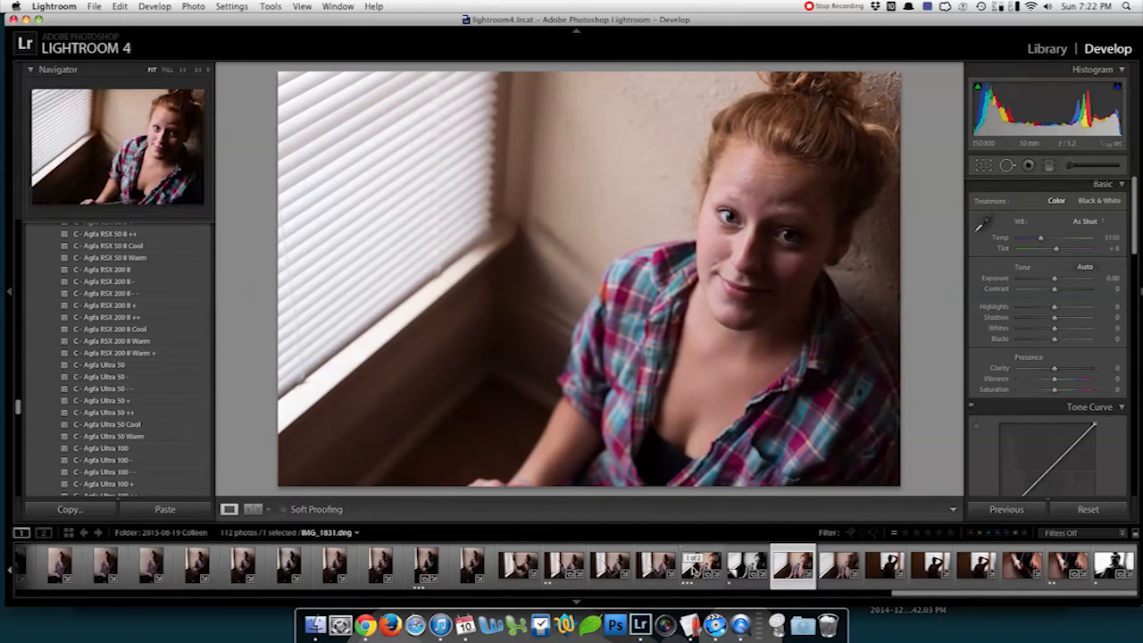
pyautogui.click(695, 570)
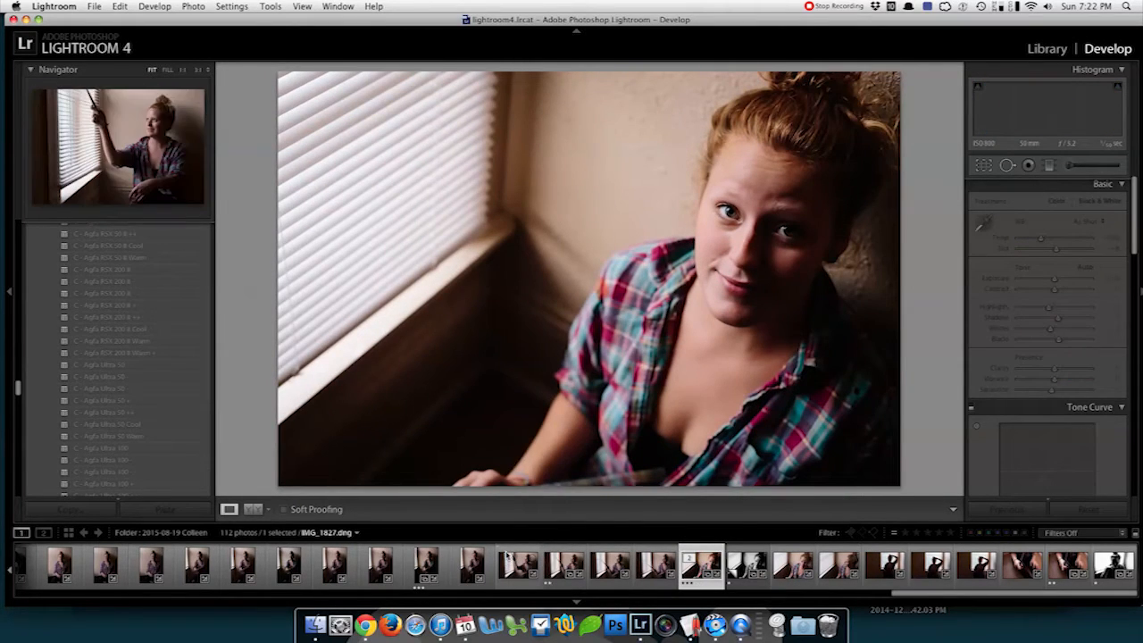
pyautogui.click(555, 572)
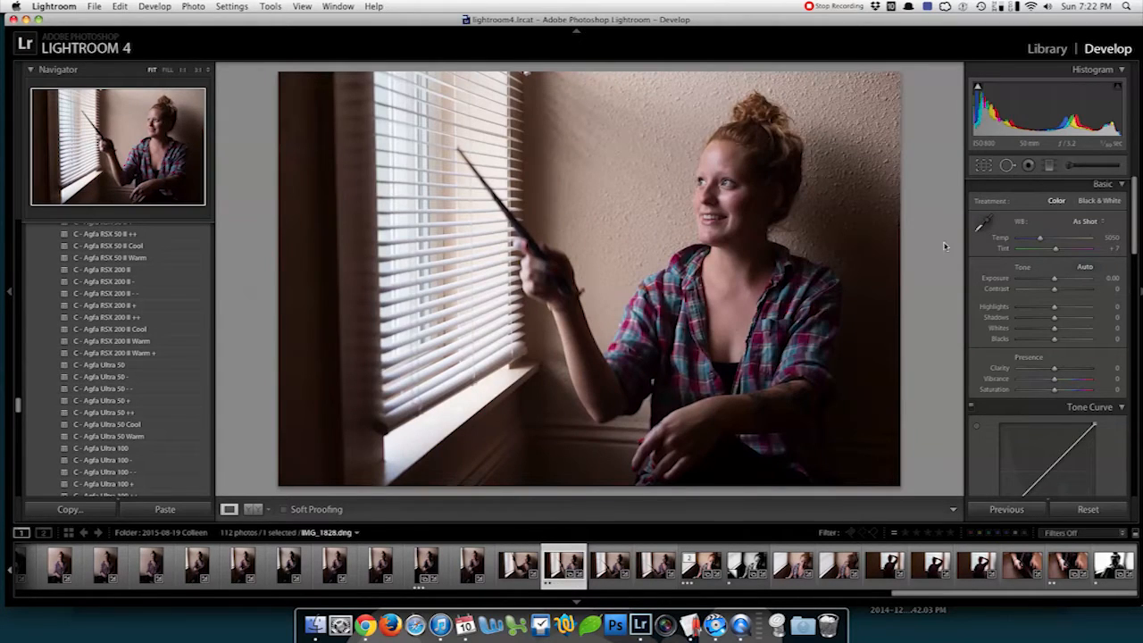
# - Crop IMG_1828 slightly tighter on all sides, keeping the original aspect ratio
pyautogui.click(985, 167)
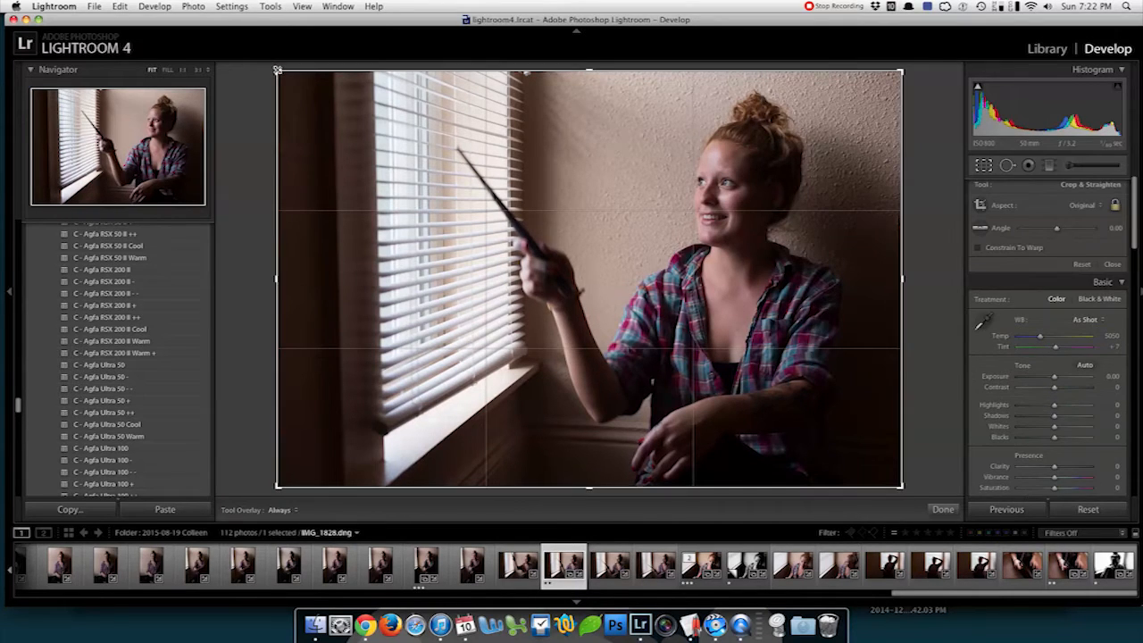
pyautogui.moveTo(278, 70); pyautogui.dragTo(282, 75)
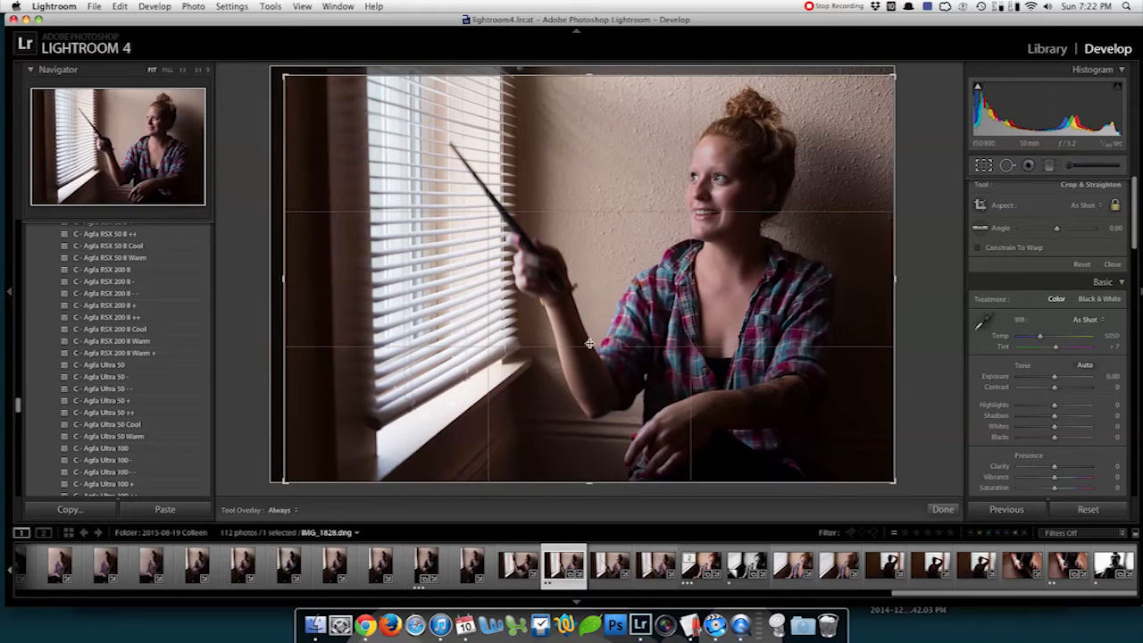
pyautogui.click(952, 509)
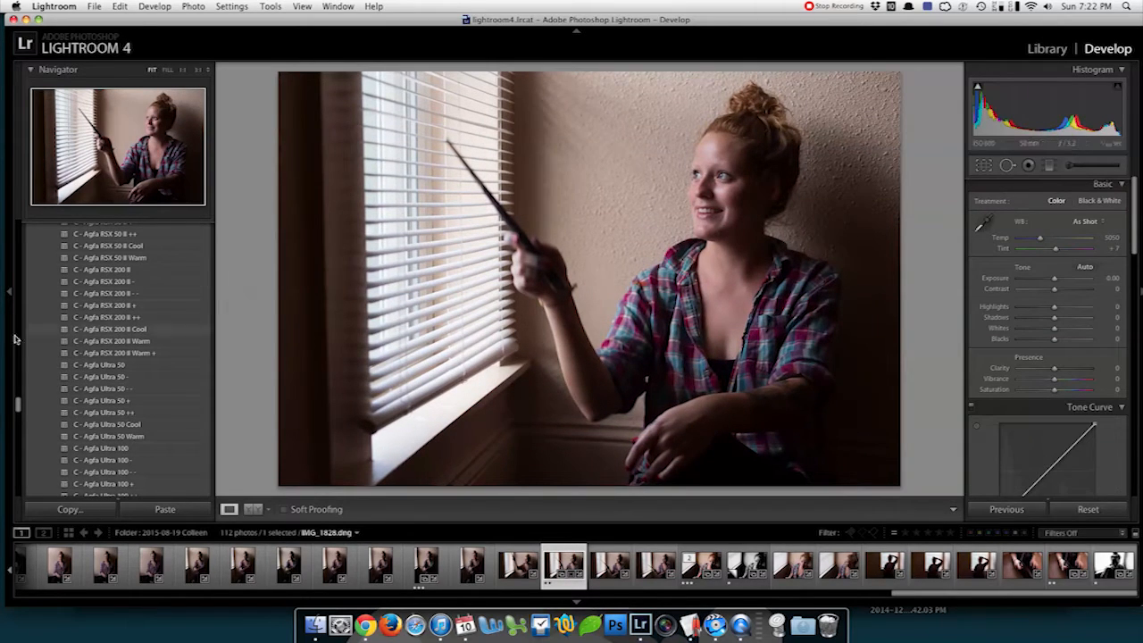
# - Apply the C - Kodak Ektar 25 preset to the photo
pyautogui.scroll(-15, 55, 358)
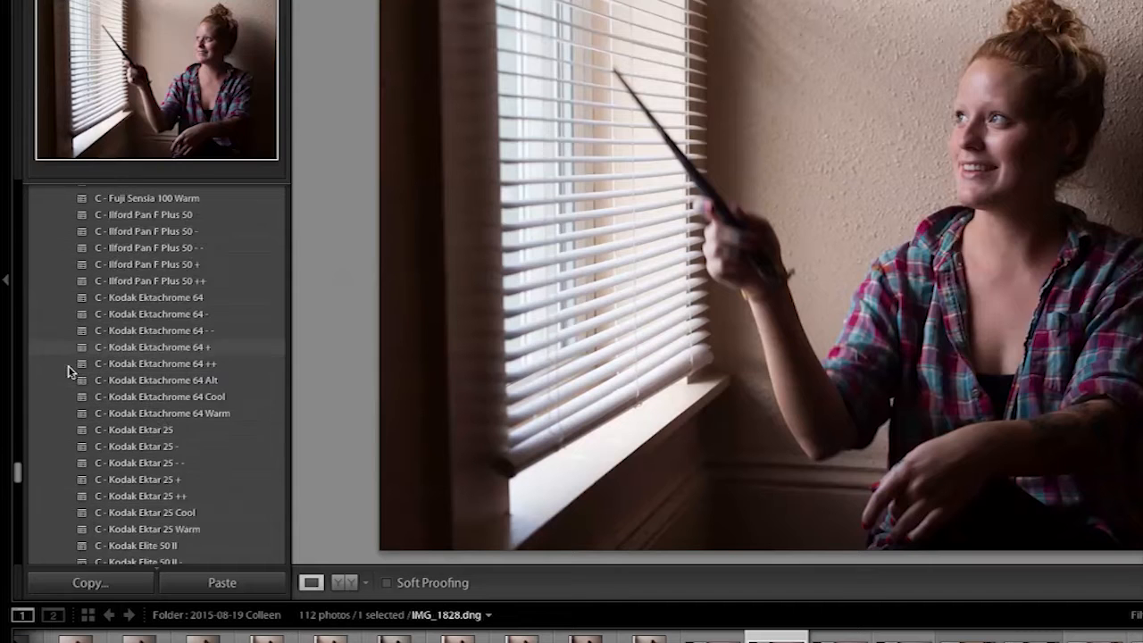
pyautogui.scroll(4, 67, 366)
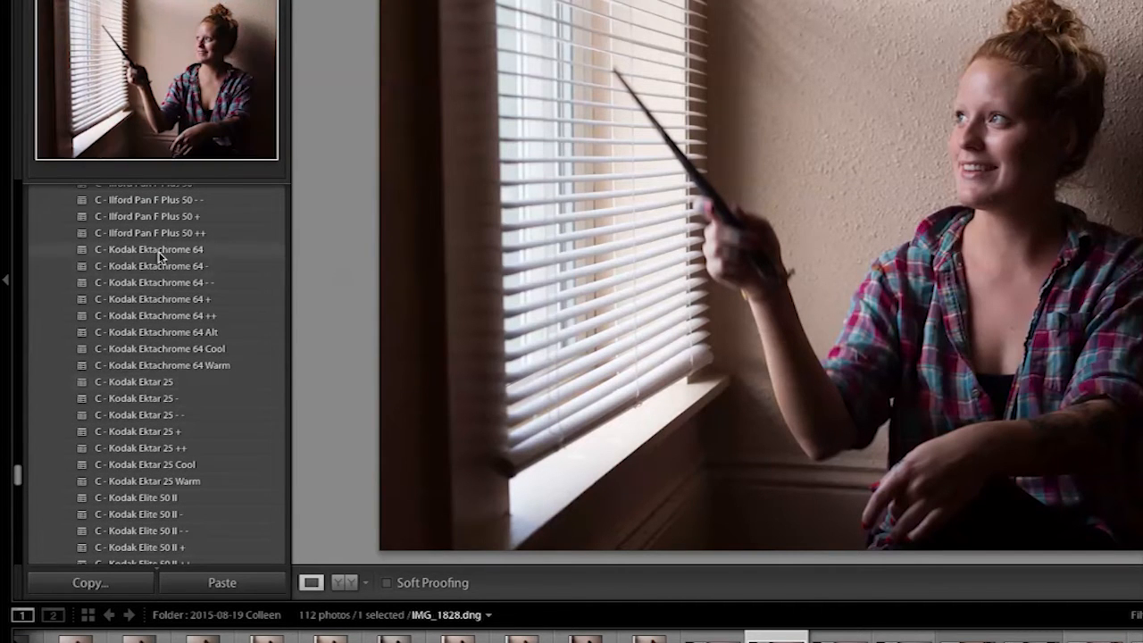
pyautogui.click(155, 383)
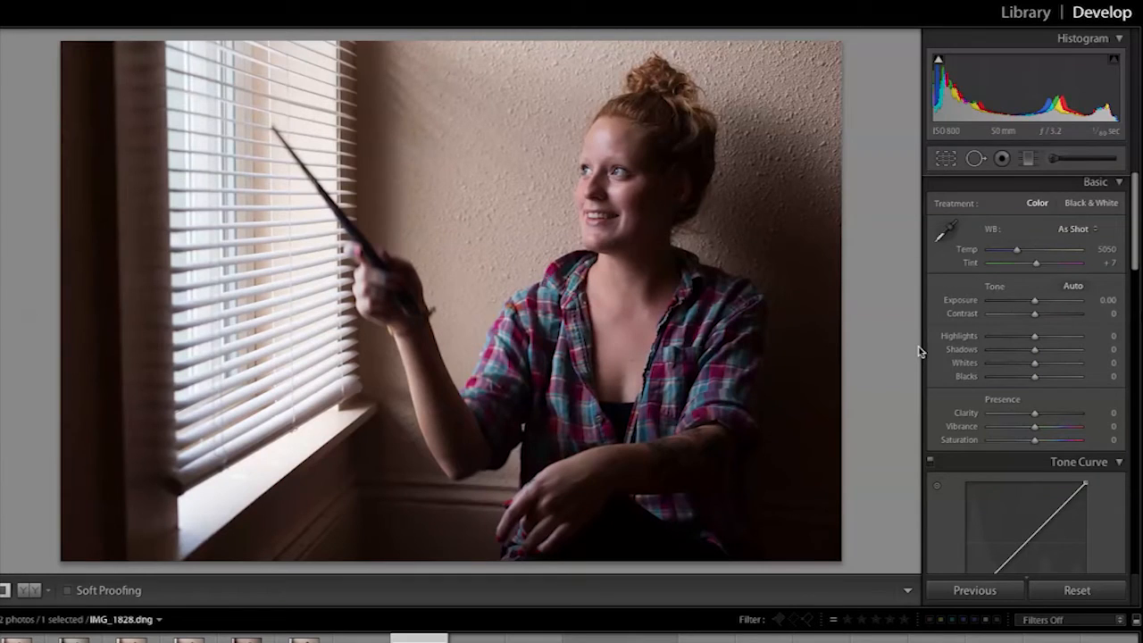
pyautogui.hotkey('ctrl', 'shift', 'z')
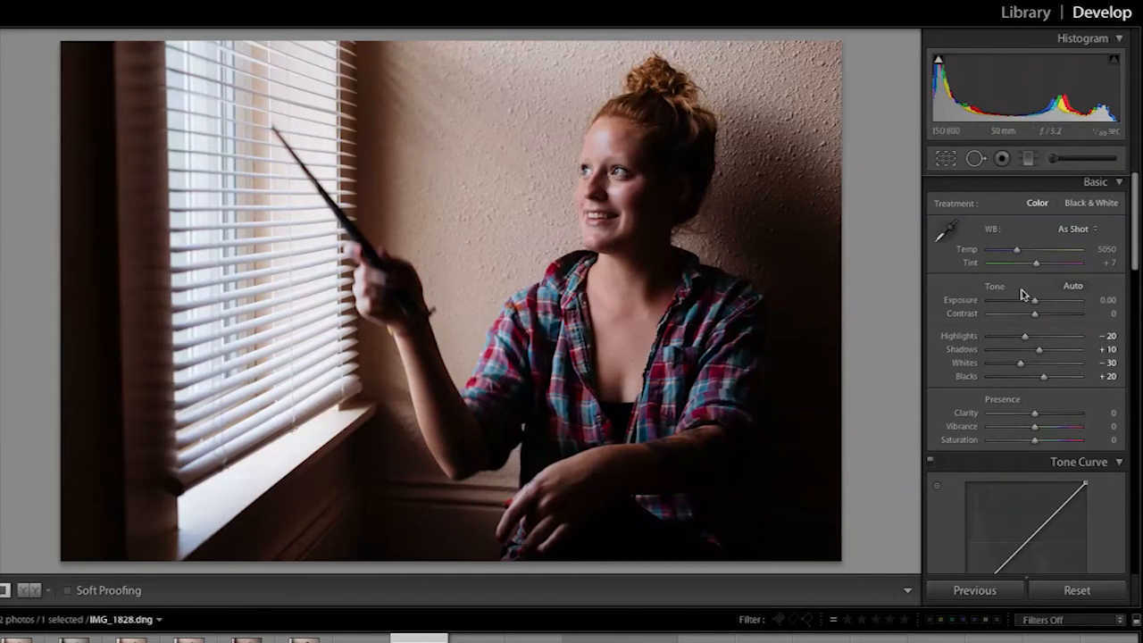
# - Set Temp to 4810, Contrast to +12, Highlights to -62, Blacks to +11 and Saturation to -9
pyautogui.moveTo(1017, 252); pyautogui.dragTo(1014, 253)
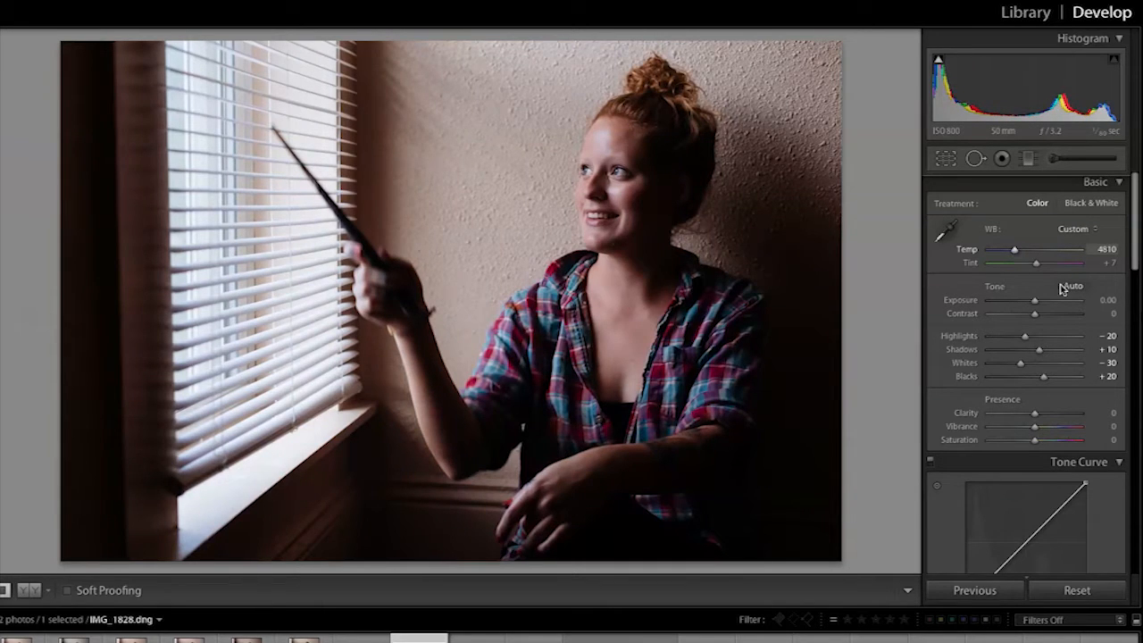
pyautogui.moveTo(1024, 340); pyautogui.dragTo(1007, 341)
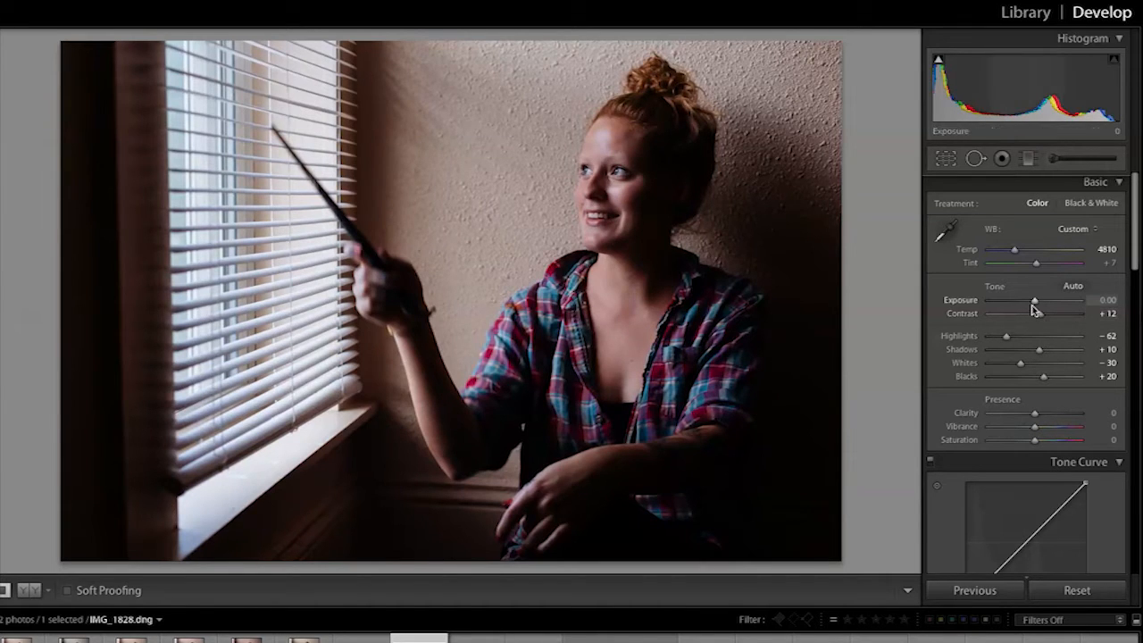
pyautogui.scroll(-2, 1136, 266)
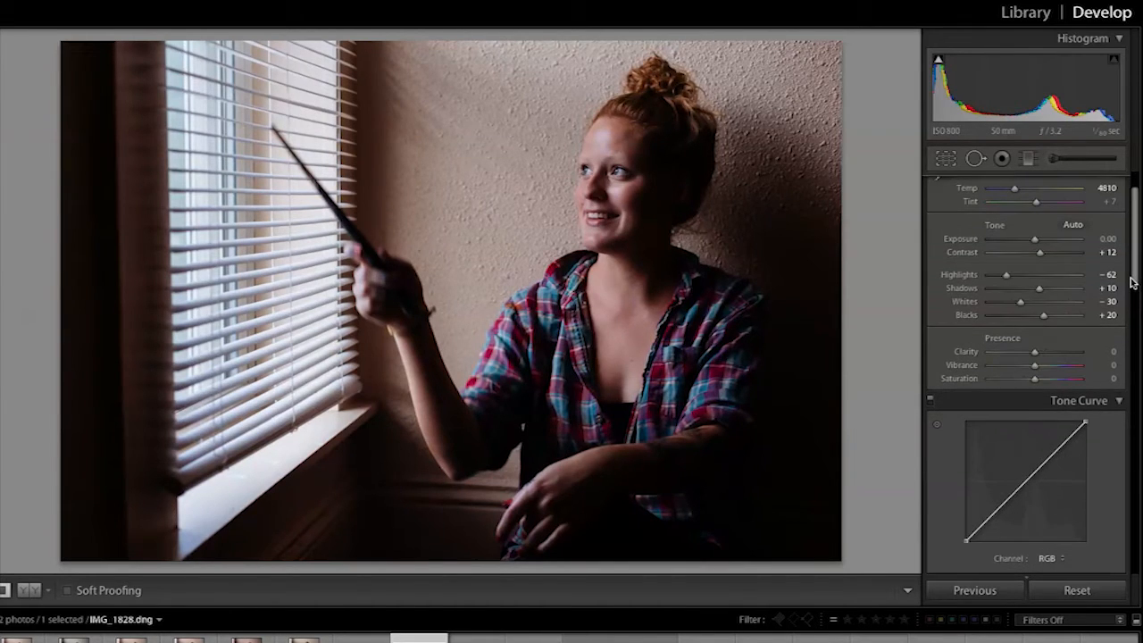
pyautogui.moveTo(1041, 316); pyautogui.dragTo(1041, 319)
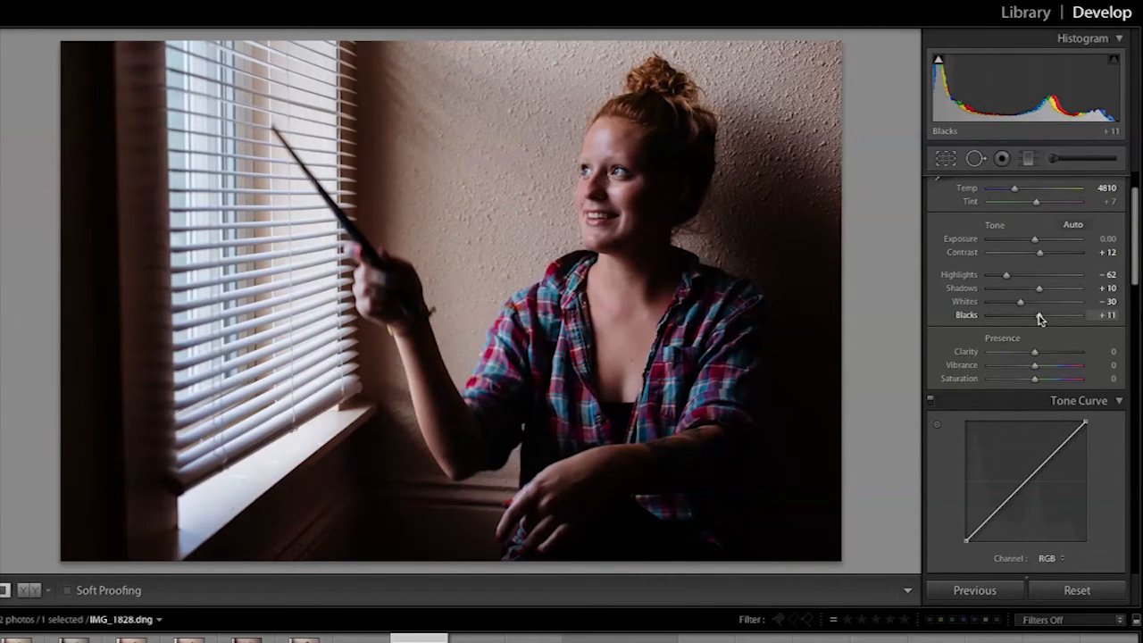
pyautogui.moveTo(1035, 379); pyautogui.dragTo(1031, 381)
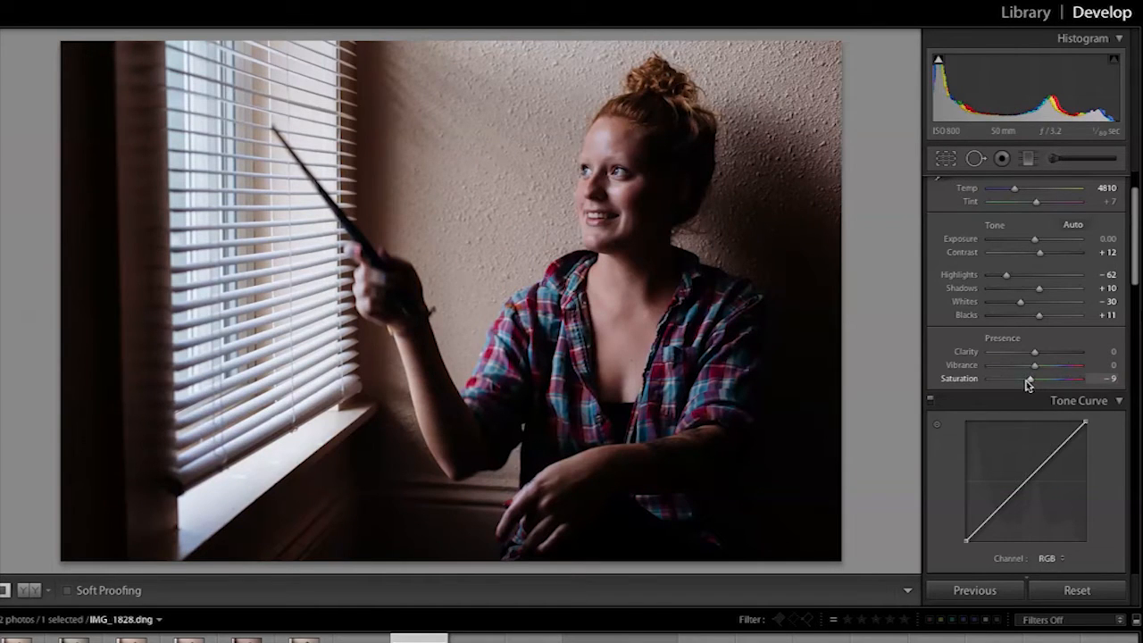
# - Set the sharpening Masking to 79
pyautogui.moveTo(1138, 272); pyautogui.dragTo(1131, 408)
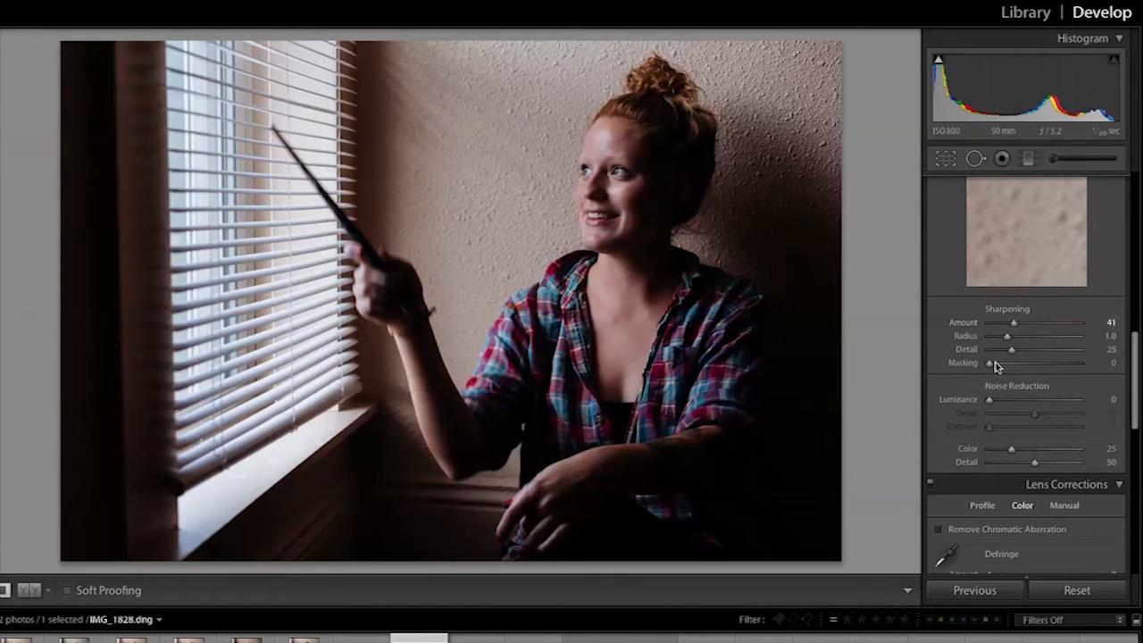
pyautogui.moveTo(989, 367); pyautogui.dragTo(1060, 375)
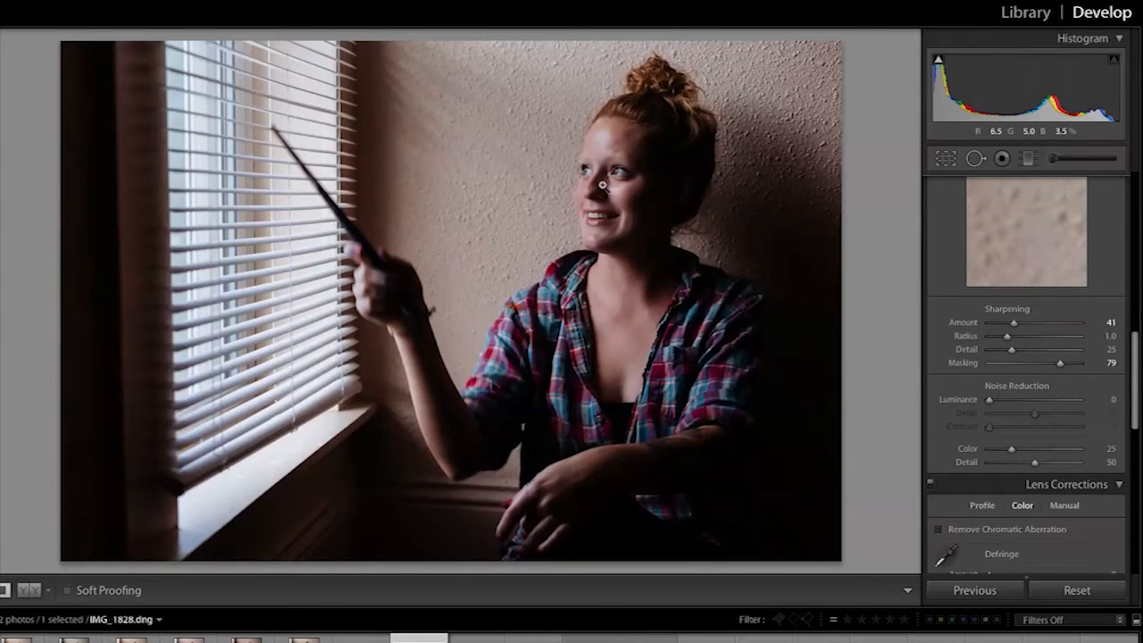
# - Remove the stray hairs and spots on the woman's temple, shadowed cheek and beside her ear with Spot Removal
pyautogui.click(602, 186)
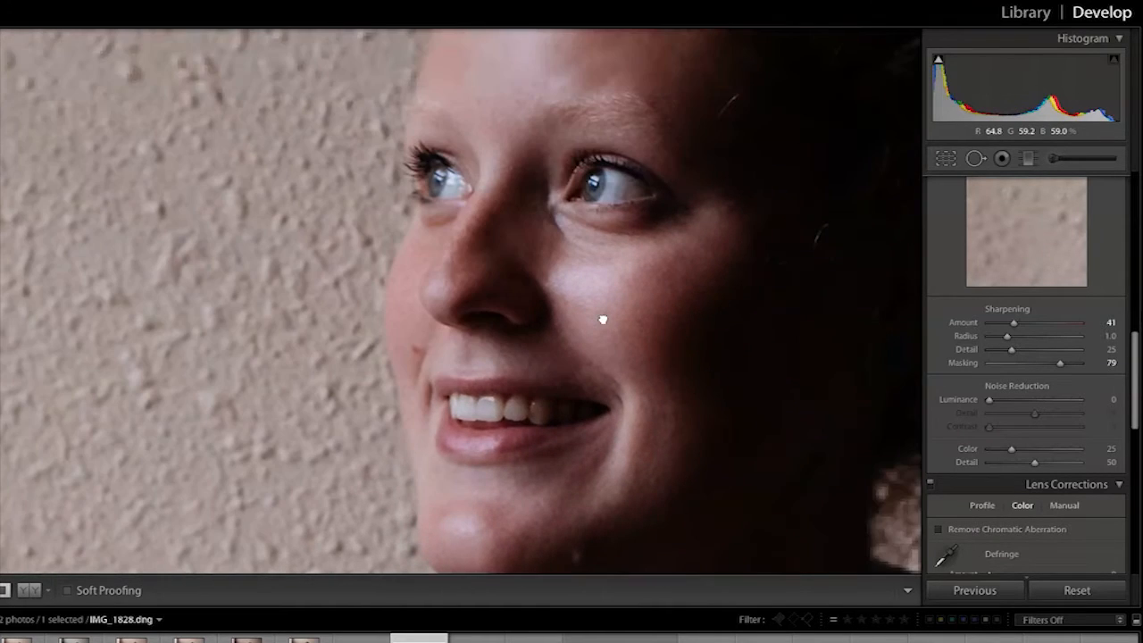
pyautogui.moveTo(567, 306); pyautogui.dragTo(413, 387)
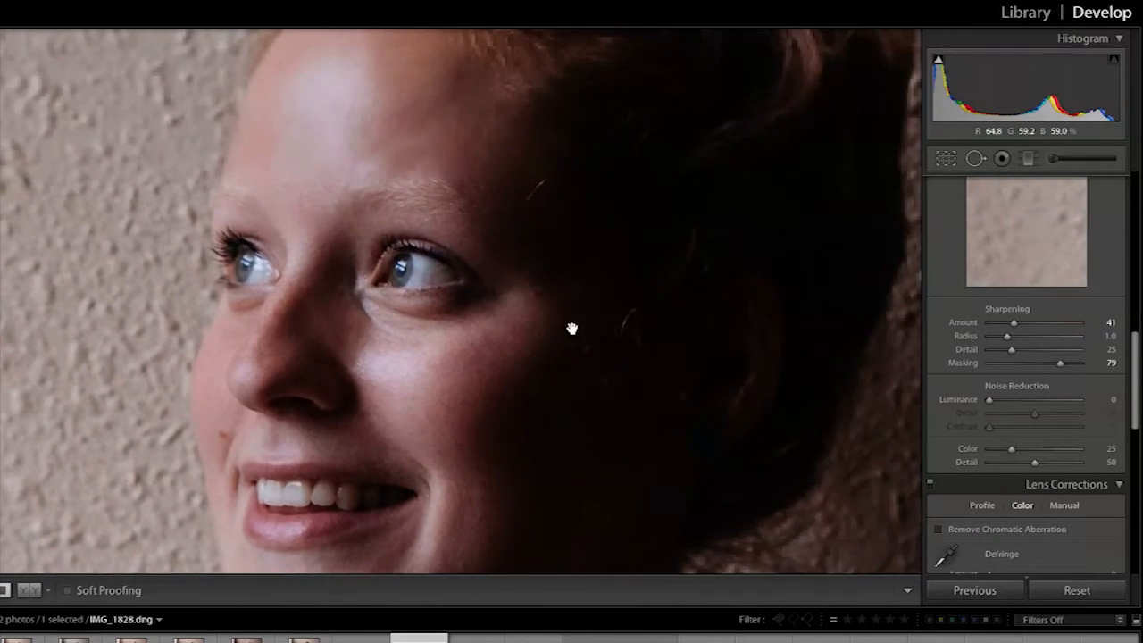
pyautogui.click(977, 158)
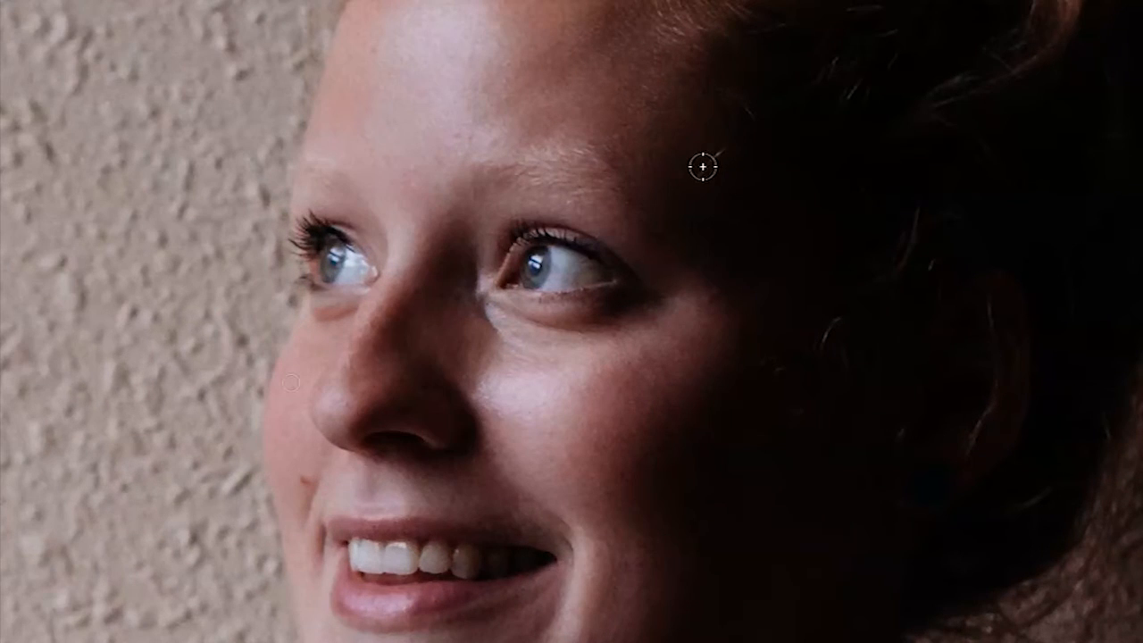
pyautogui.click(710, 163)
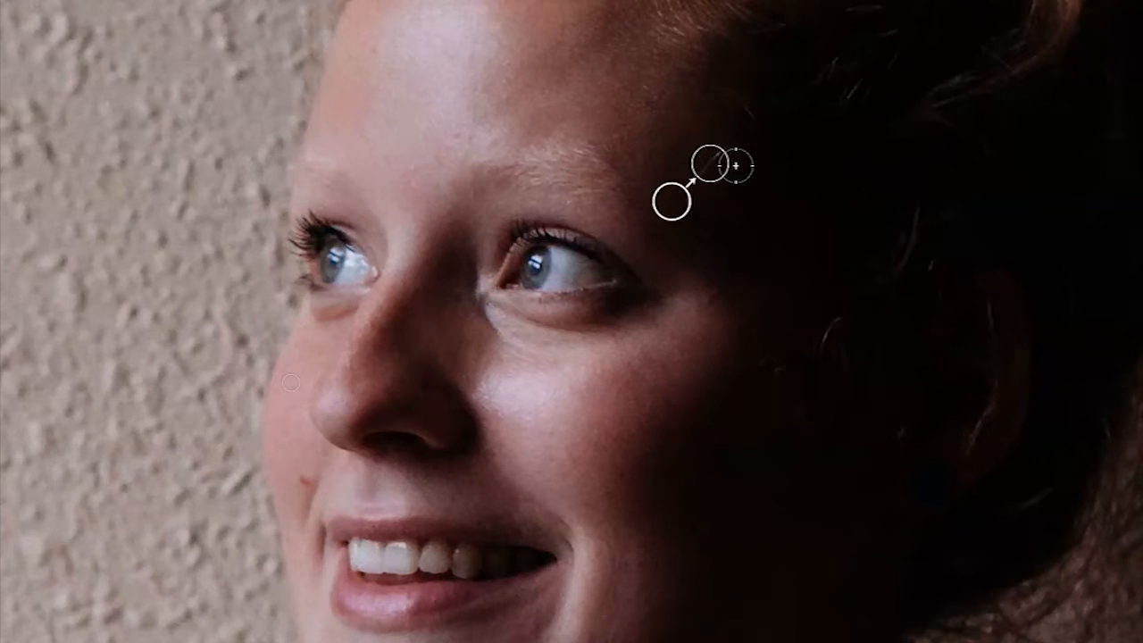
pyautogui.click(765, 366)
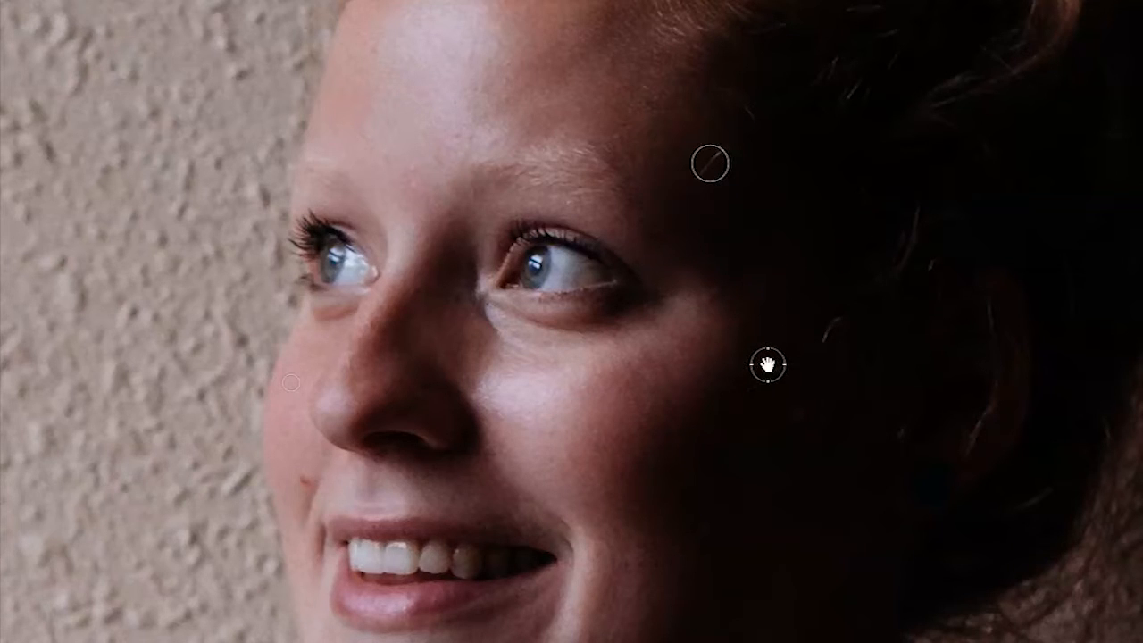
pyautogui.click(802, 413)
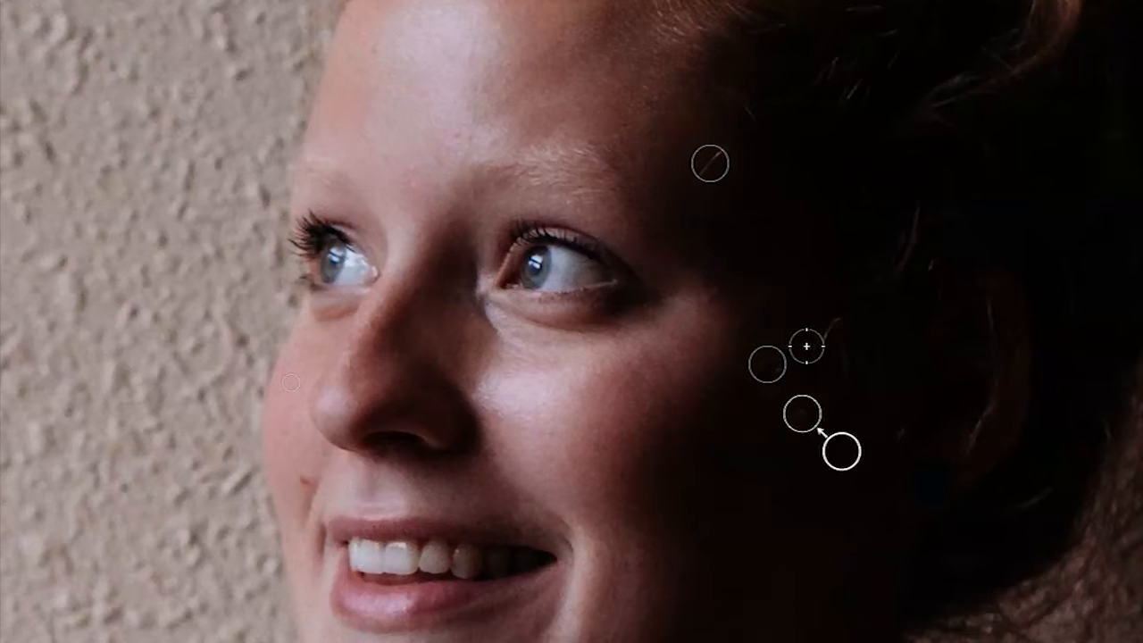
pyautogui.click(828, 333)
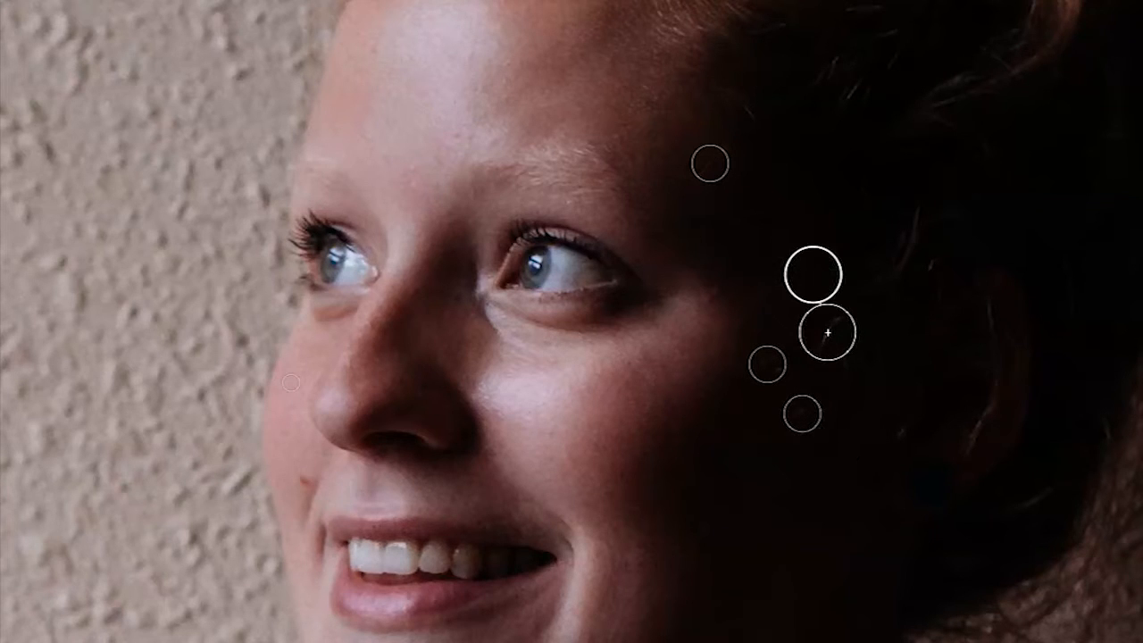
pyautogui.press('[')
pyautogui.press('[')
pyautogui.click(900, 431)
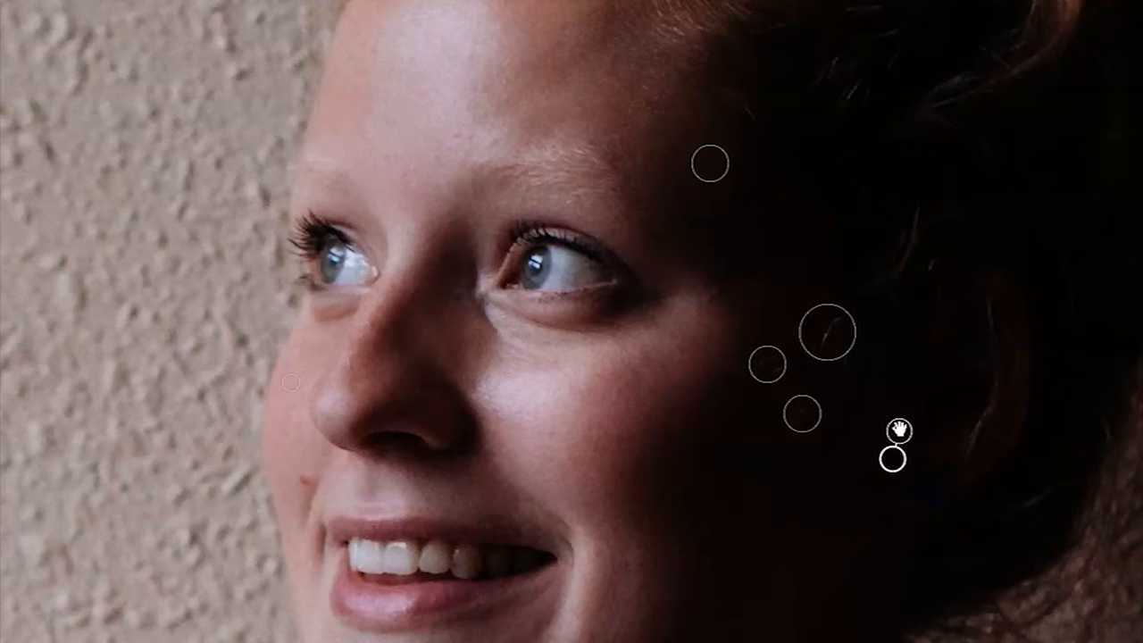
pyautogui.click(934, 264)
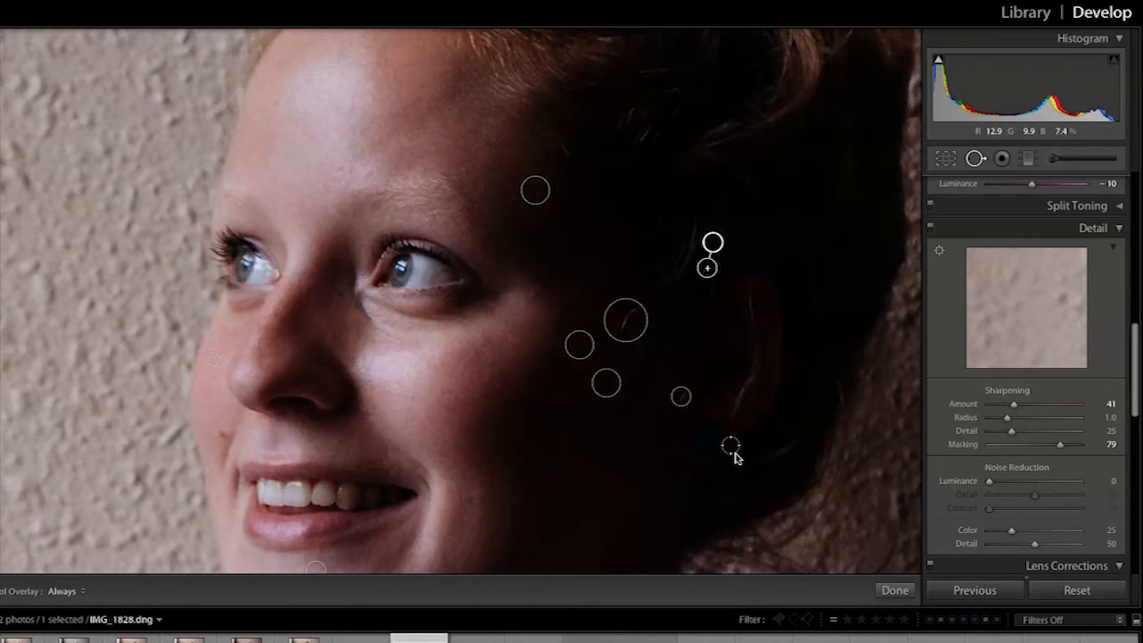
pyautogui.click(895, 591)
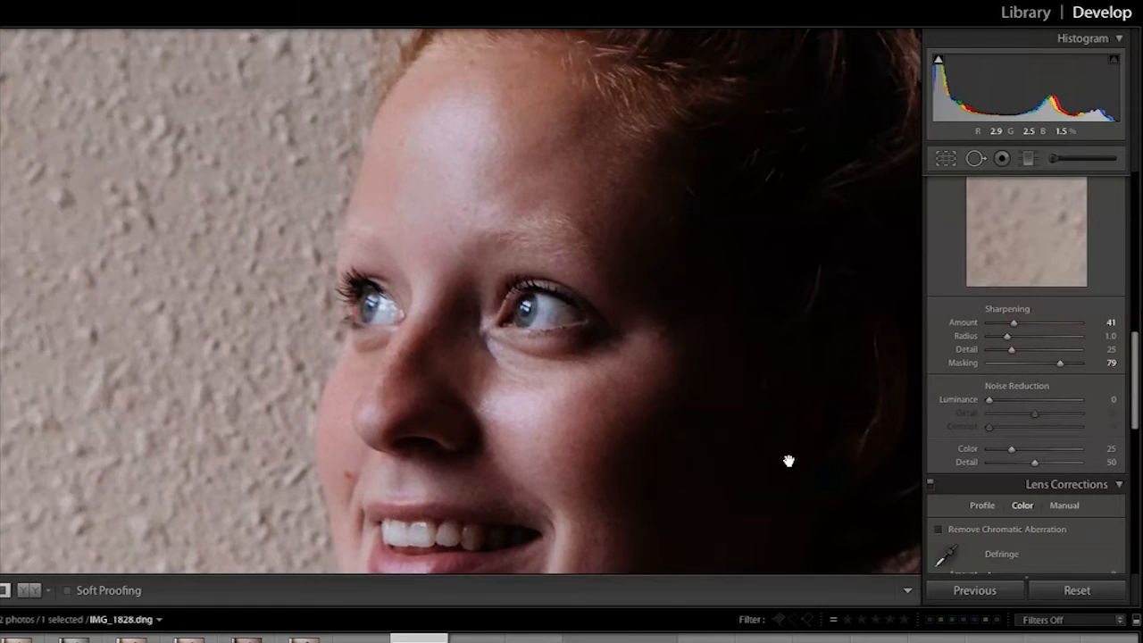
# - Move the source of the small heal spot on the shadowed cheek to the clean skin just below it
pyautogui.click(789, 461)
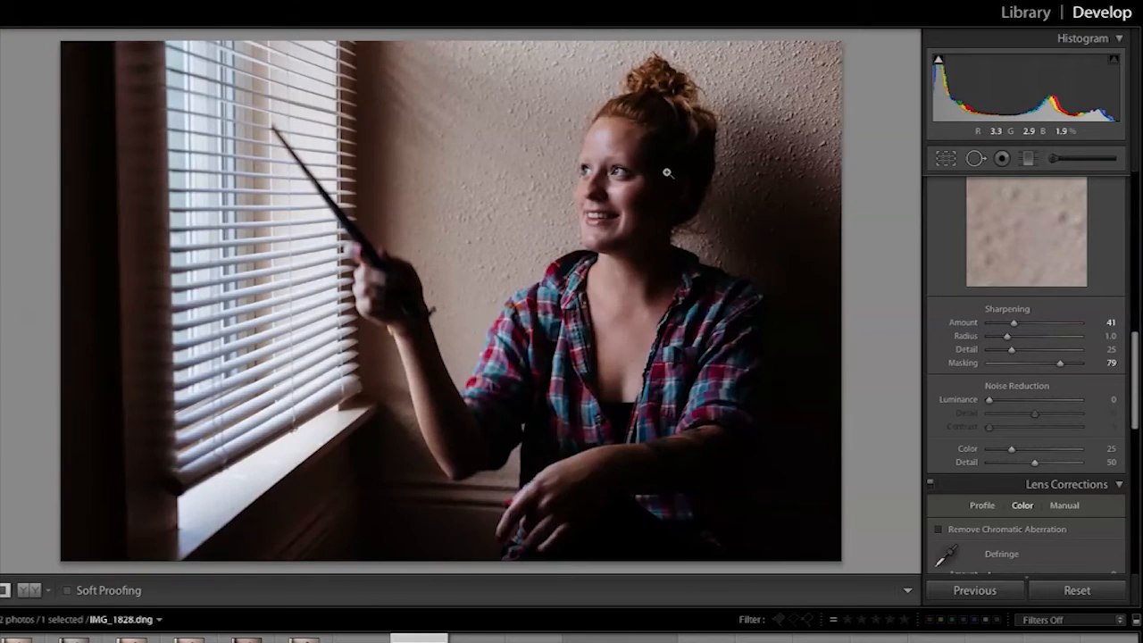
pyautogui.click(666, 171)
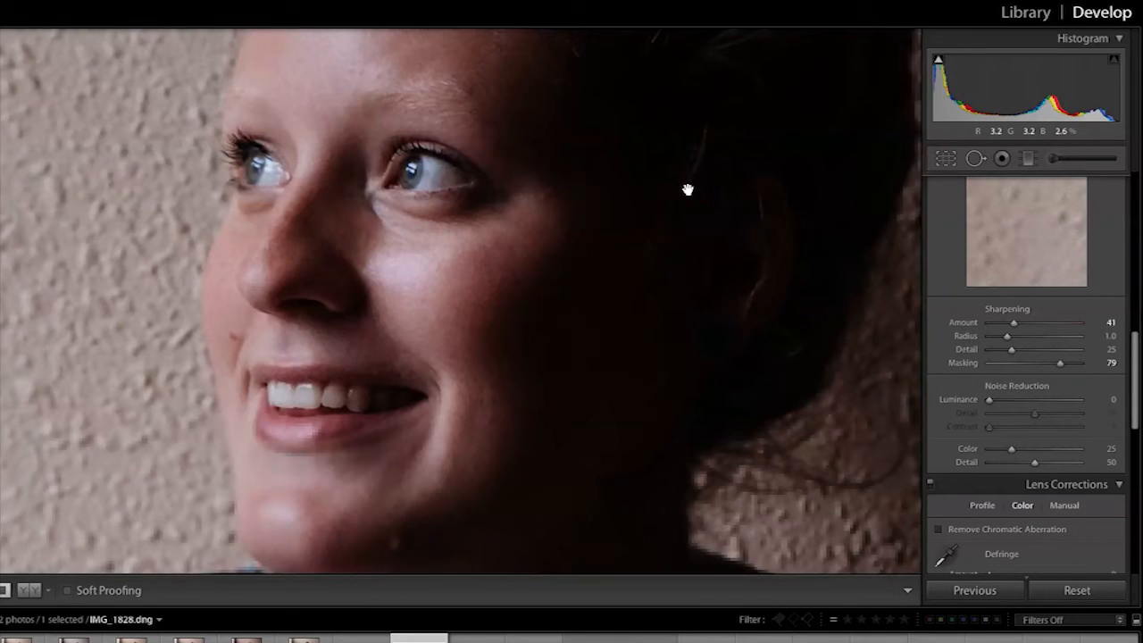
pyautogui.click(977, 158)
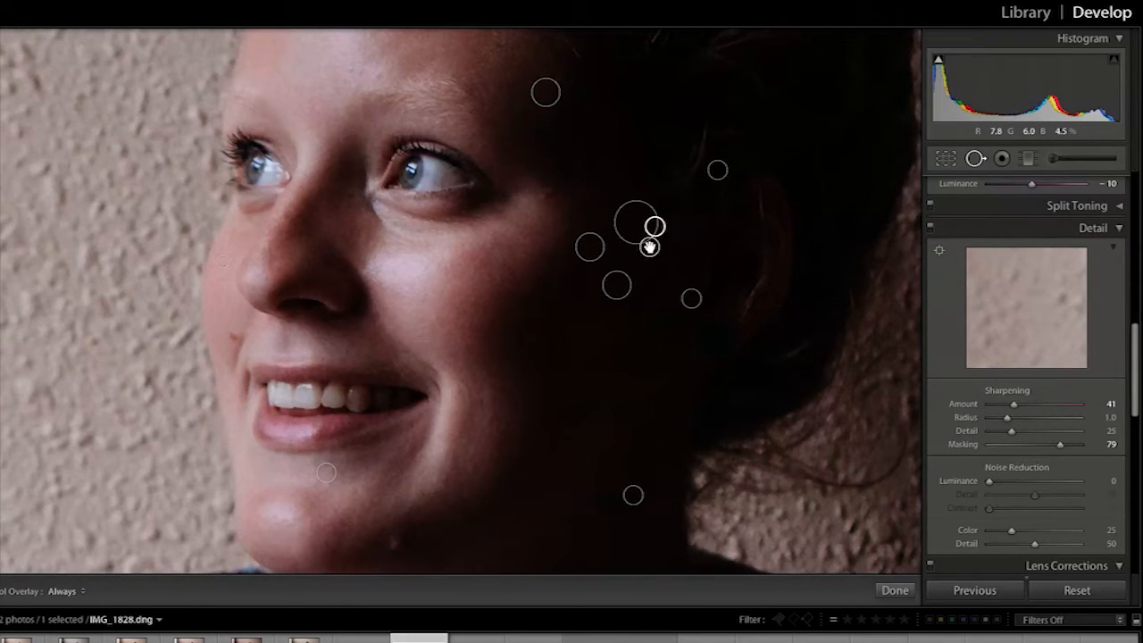
pyautogui.moveTo(654, 227); pyautogui.dragTo(647, 271)
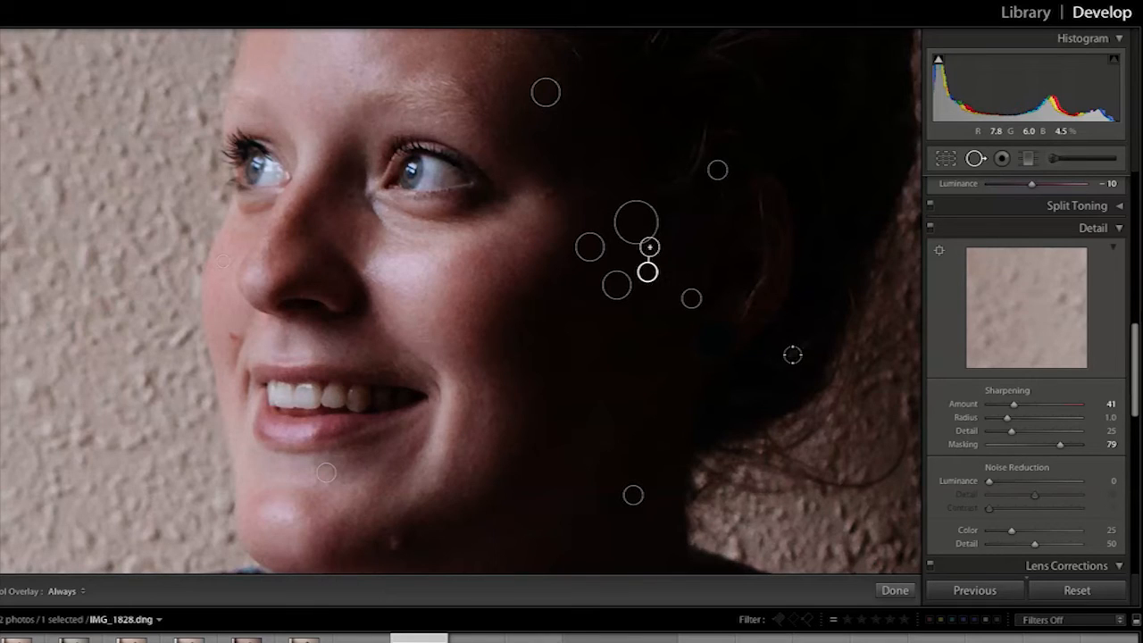
pyautogui.click(896, 590)
# - Brighten both eyes using the Adjustment Brush with the Eyes - Dodge effect and a brush size of 10
pyautogui.scroll(-2, 1027, 268)
pyautogui.moveTo(1138, 375); pyautogui.dragTo(1138, 147)
pyautogui.click(1053, 164)
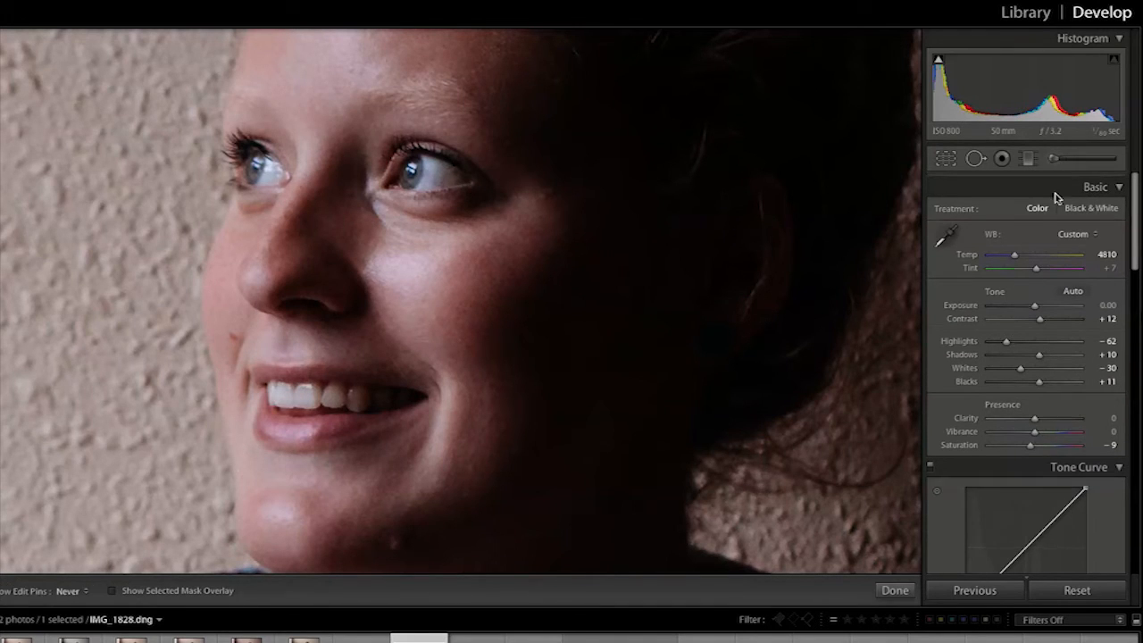
pyautogui.click(1031, 208)
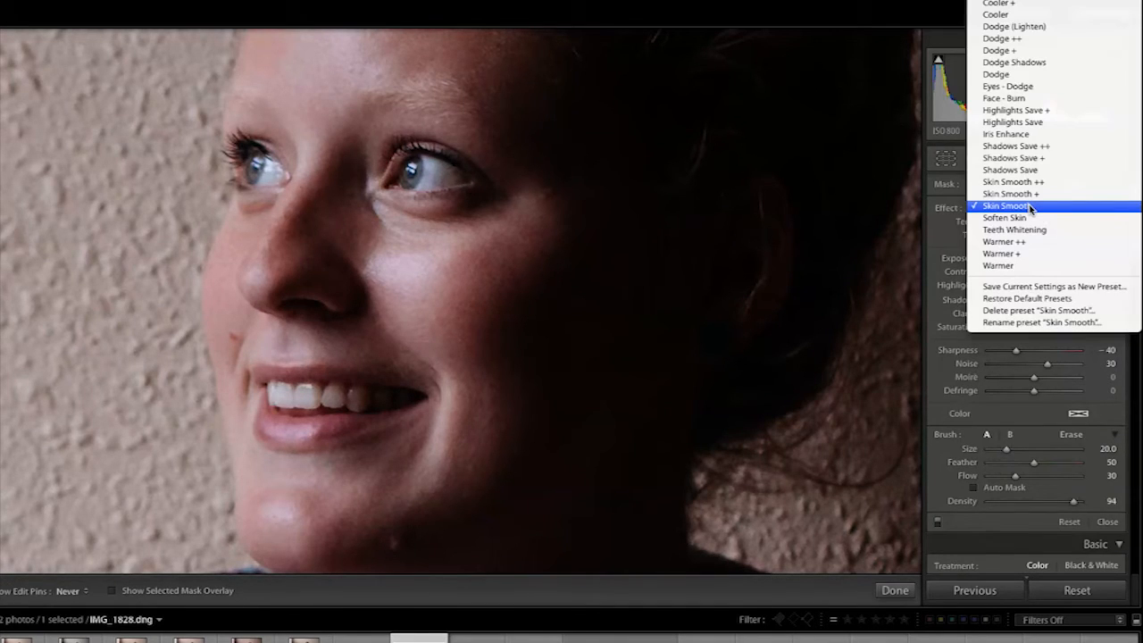
pyautogui.click(1018, 86)
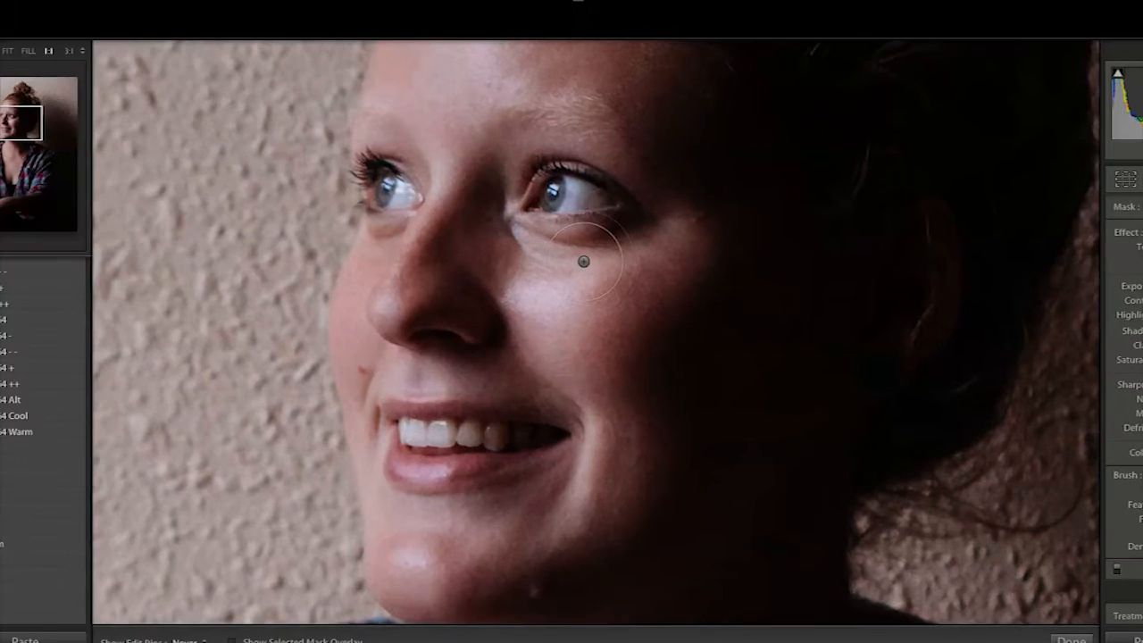
pyautogui.scroll(-3, 585, 260)
pyautogui.moveTo(520, 239)
pyautogui.mouseDown()
pyautogui.moveTo(637, 236)
pyautogui.moveTo(521, 246)
pyautogui.mouseUp()
pyautogui.moveTo(417, 246); pyautogui.dragTo(392, 232)
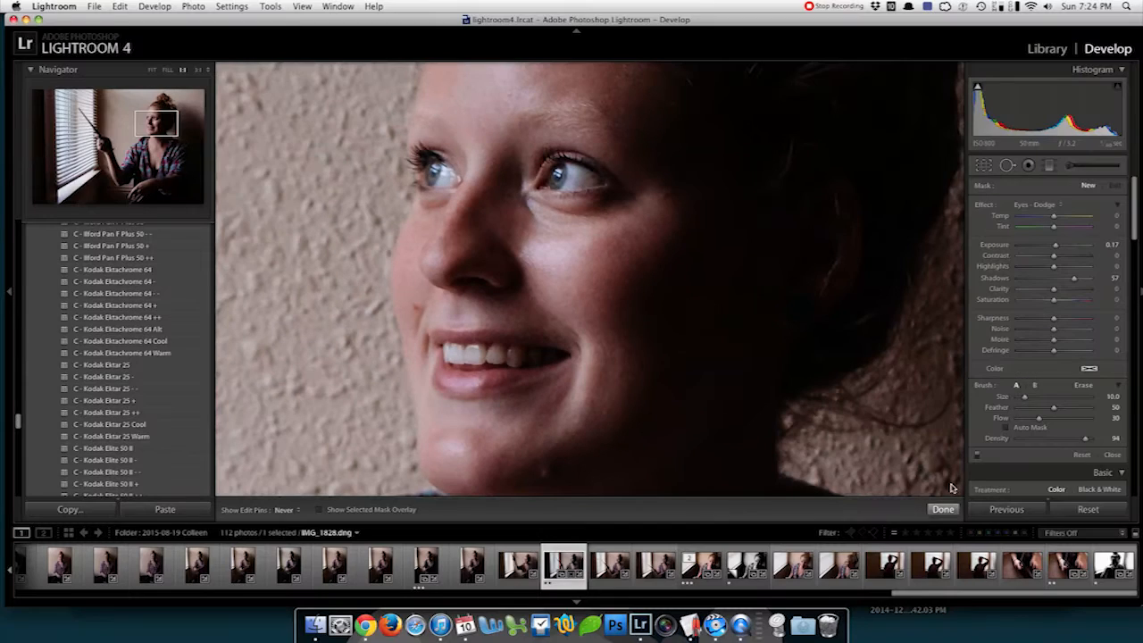
# - Darken the skin around the woman's mouth using the Adjustment Brush with the Face - Burn effect and a brush size of 6
pyautogui.click(943, 509)
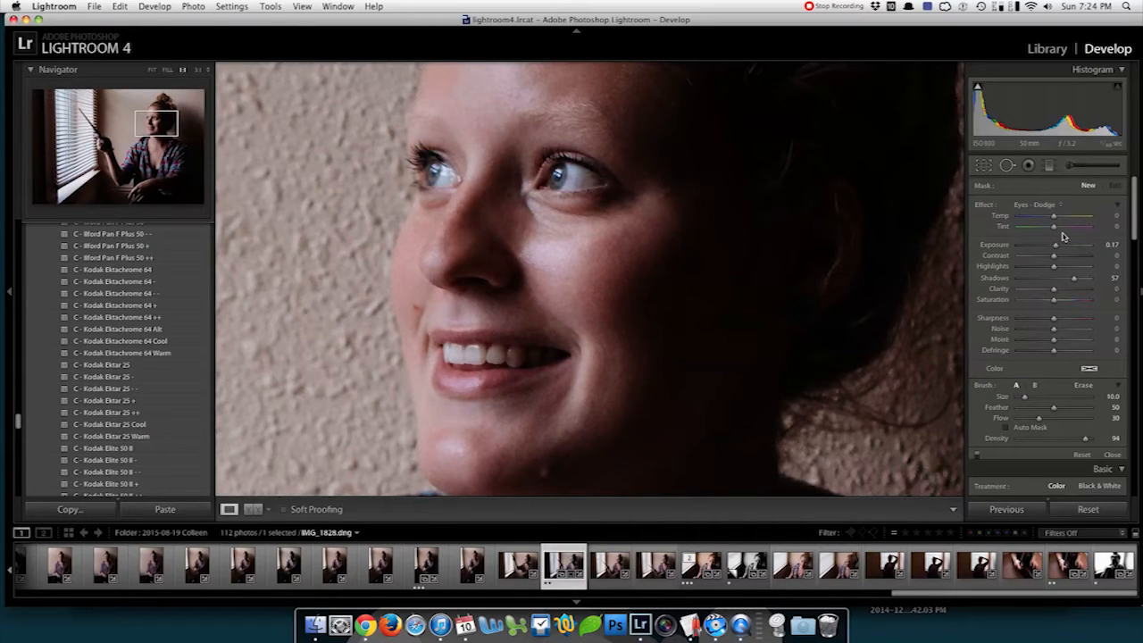
pyautogui.click(1073, 169)
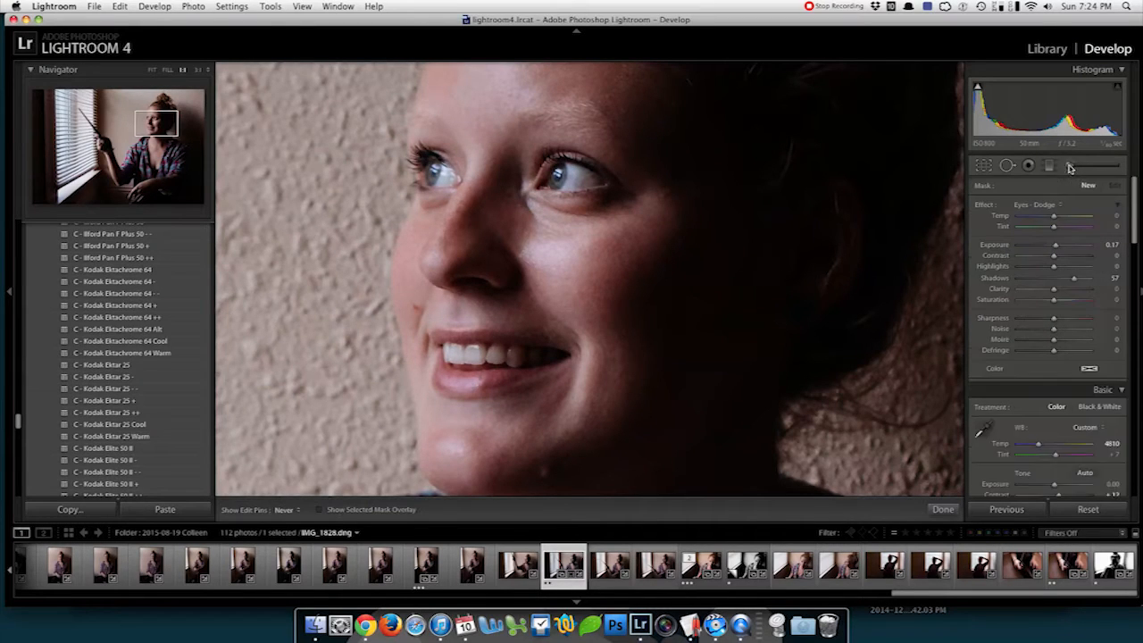
pyautogui.click(1054, 204)
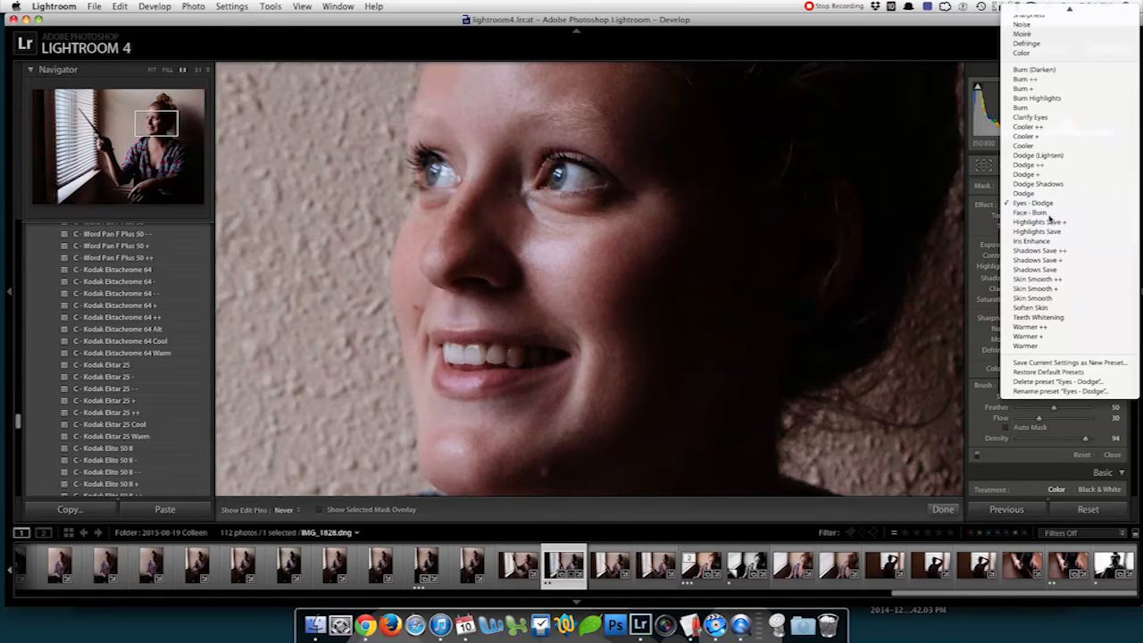
pyautogui.click(1047, 213)
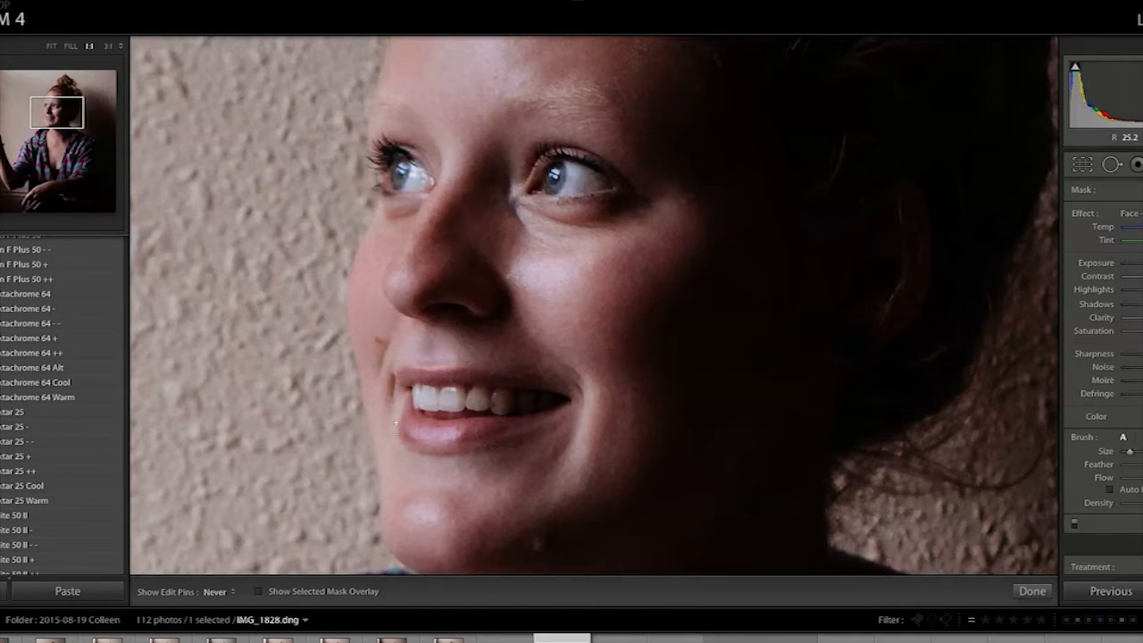
pyautogui.moveTo(395, 423)
pyautogui.mouseDown()
pyautogui.moveTo(561, 416)
pyautogui.moveTo(536, 378)
pyautogui.moveTo(483, 379)
pyautogui.mouseUp()
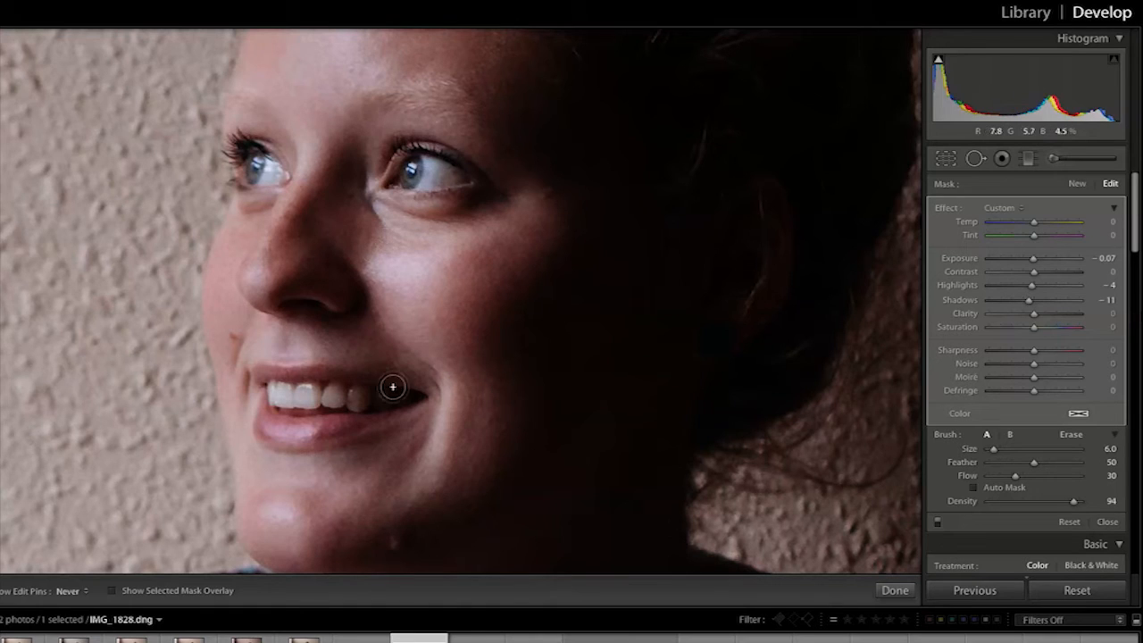
pyautogui.click(895, 590)
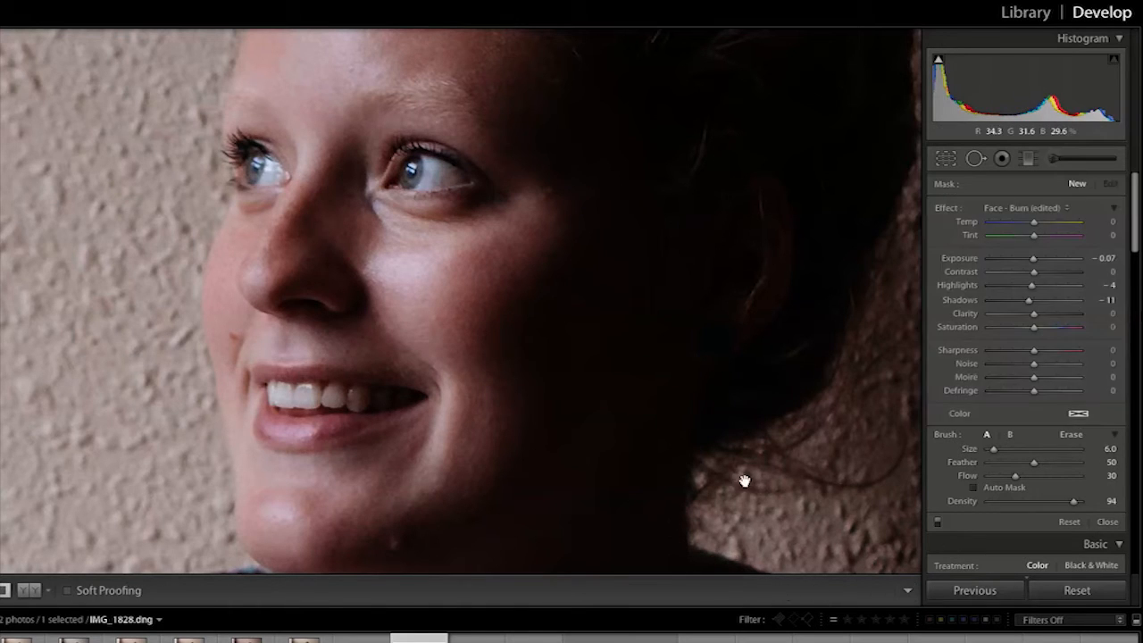
pyautogui.click(663, 366)
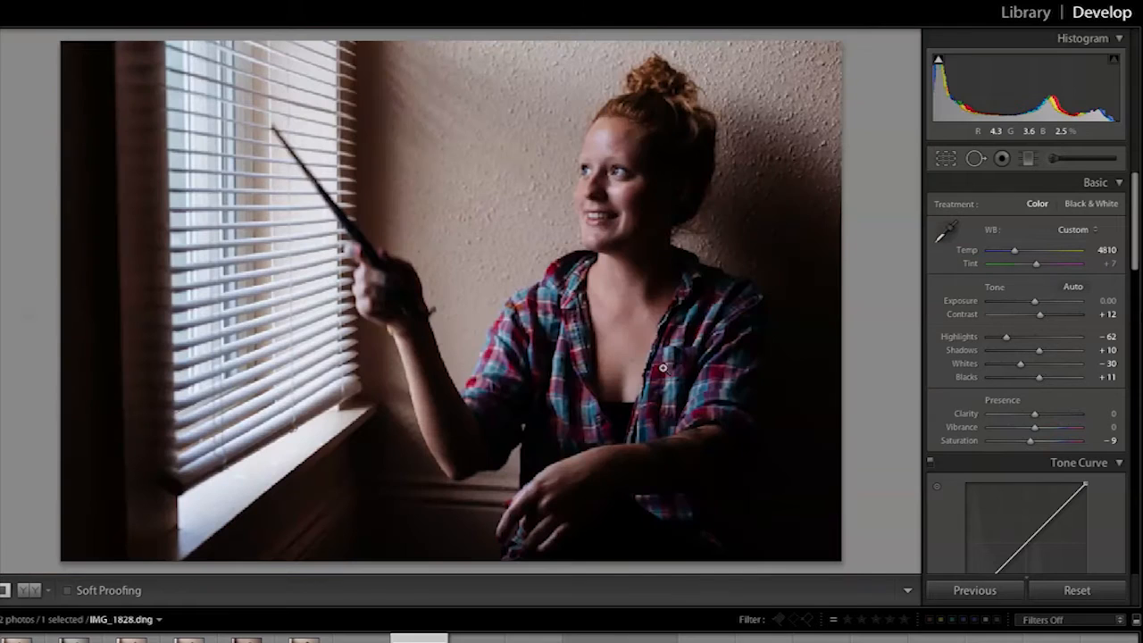
# - Set the Post-Crop Vignetting Amount to -14 and the Grain Roughness to 25
pyautogui.moveTo(1135, 263); pyautogui.dragTo(1108, 450)
pyautogui.scroll(-2, 1107, 449)
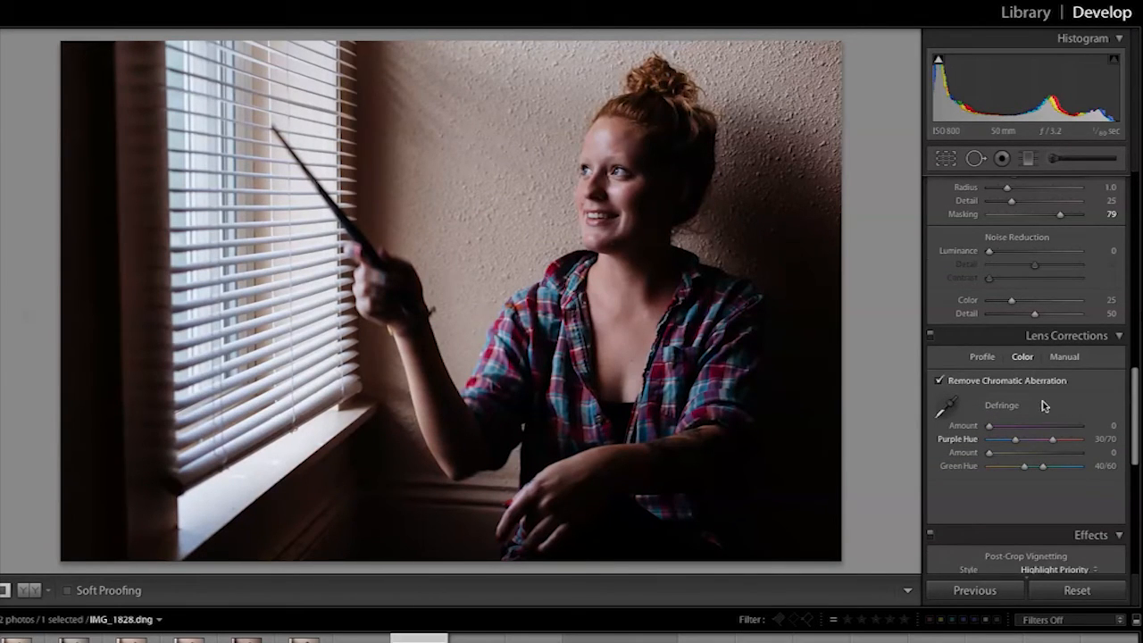
pyautogui.scroll(-1, 1137, 420)
pyautogui.moveTo(1137, 420); pyautogui.dragTo(1130, 468)
pyautogui.moveTo(1034, 375); pyautogui.dragTo(1029, 376)
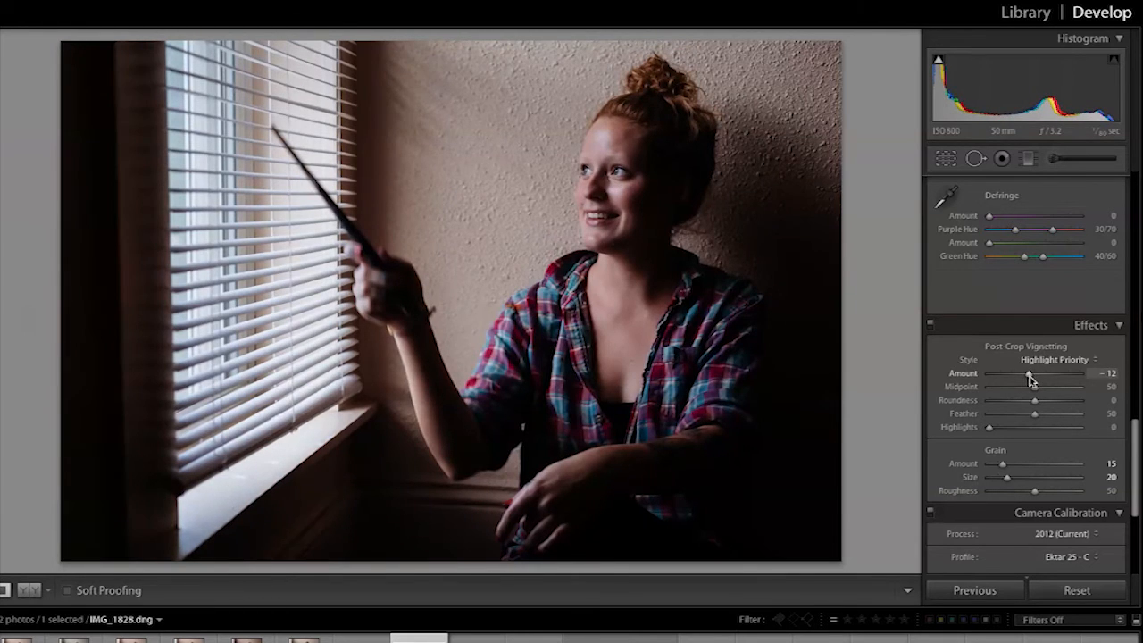
pyautogui.moveTo(1035, 492)
pyautogui.mouseDown()
pyautogui.moveTo(1000, 492)
pyautogui.moveTo(1013, 492)
pyautogui.mouseUp()
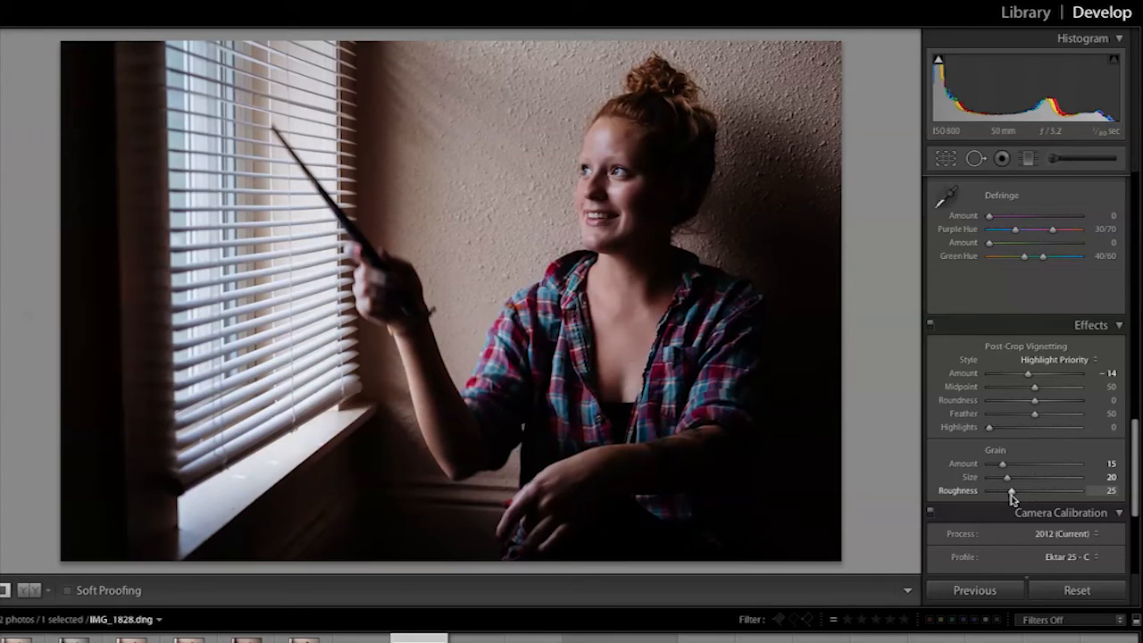
# - Set Vibrance to +11, Exposure to +0.30, Blacks to +6 and Highlights to -80 in the basic adjustments
pyautogui.moveTo(1136, 489); pyautogui.dragTo(1137, 197)
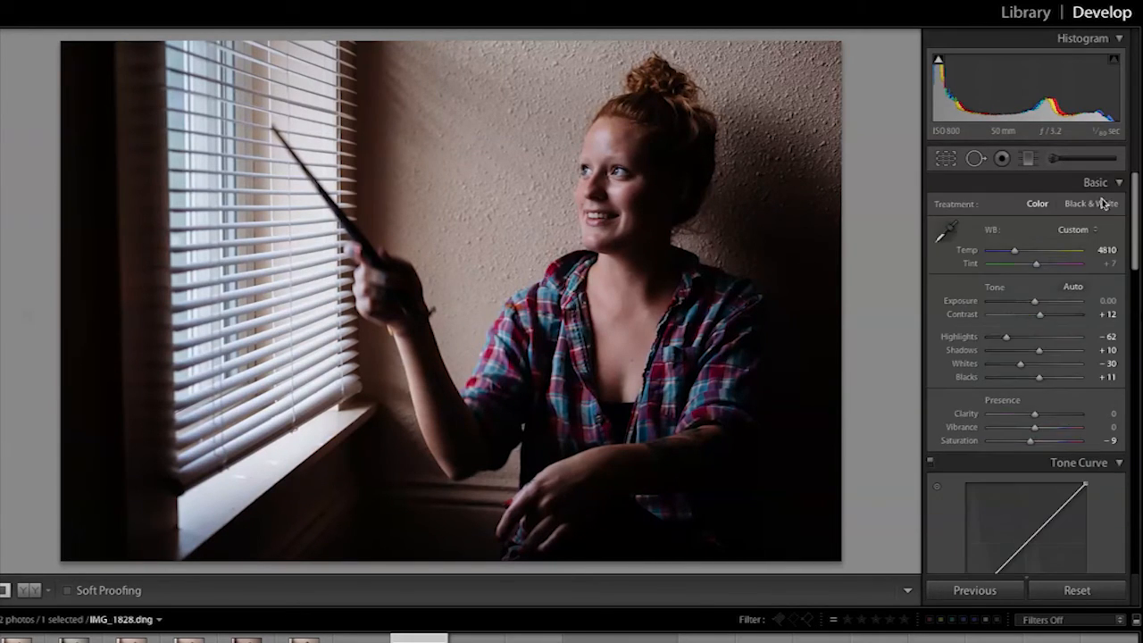
pyautogui.moveTo(1036, 432); pyautogui.dragTo(1040, 432)
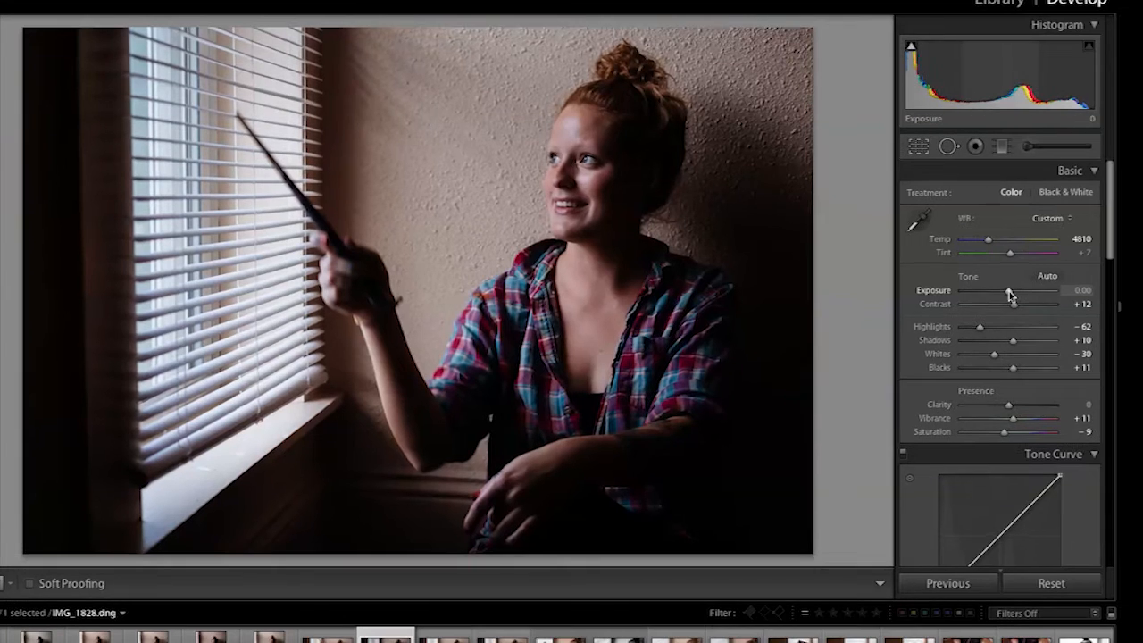
pyautogui.moveTo(1034, 302); pyautogui.dragTo(1038, 302)
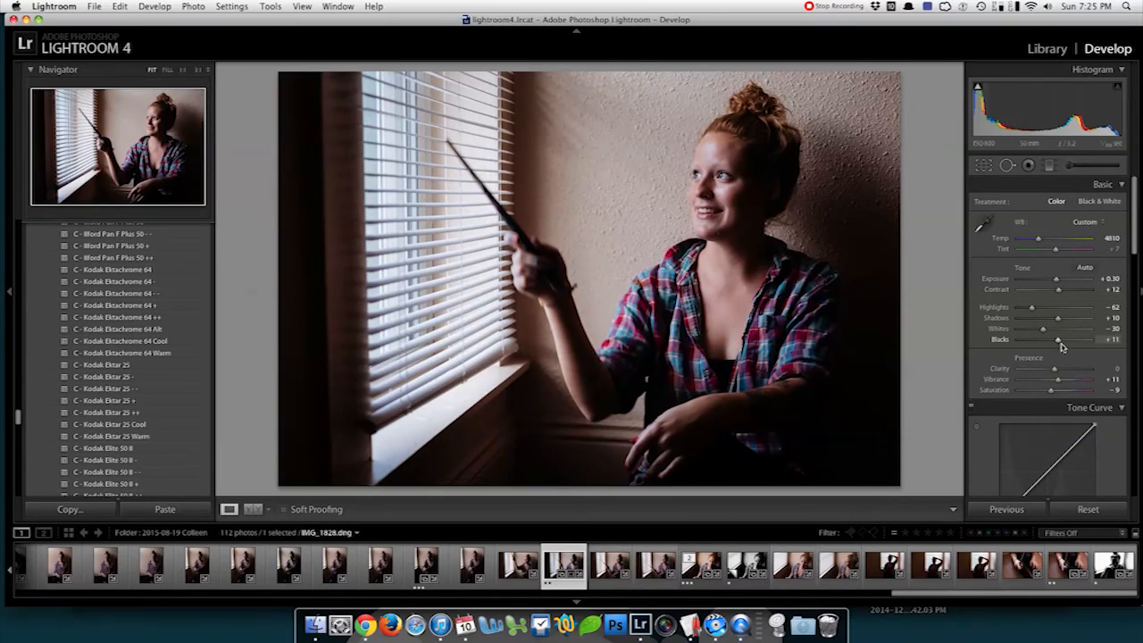
pyautogui.moveTo(1060, 340); pyautogui.dragTo(1056, 341)
pyautogui.moveTo(1032, 308); pyautogui.dragTo(1026, 310)
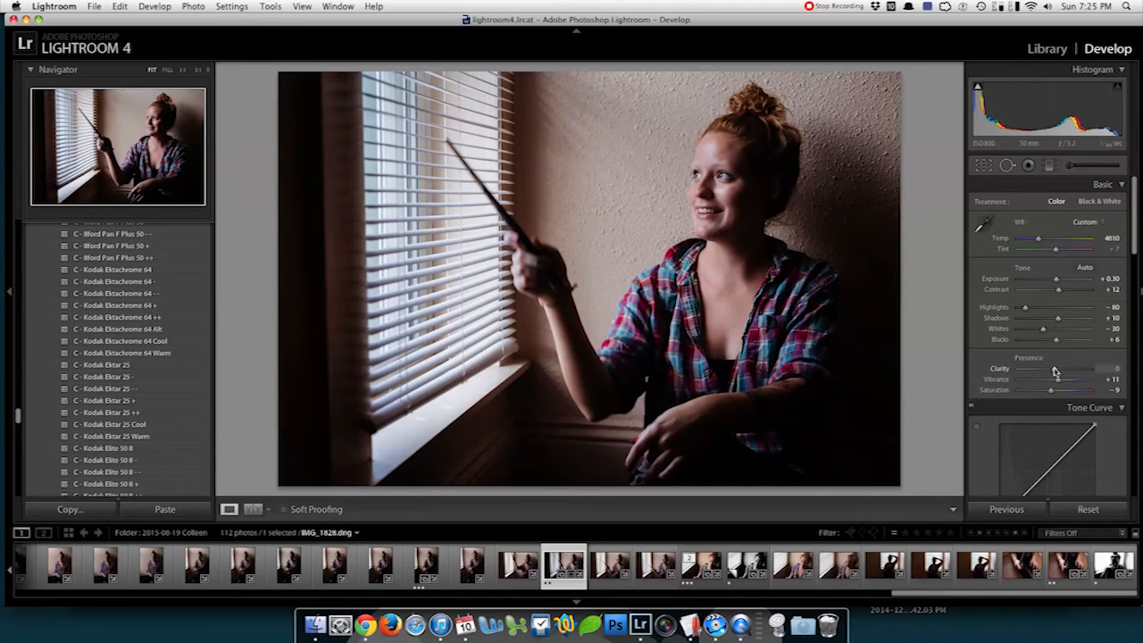
# - Add anchor points along the RGB point curve's diagonal and lift its black end point to 1.6%
pyautogui.scroll(-5, 1055, 372)
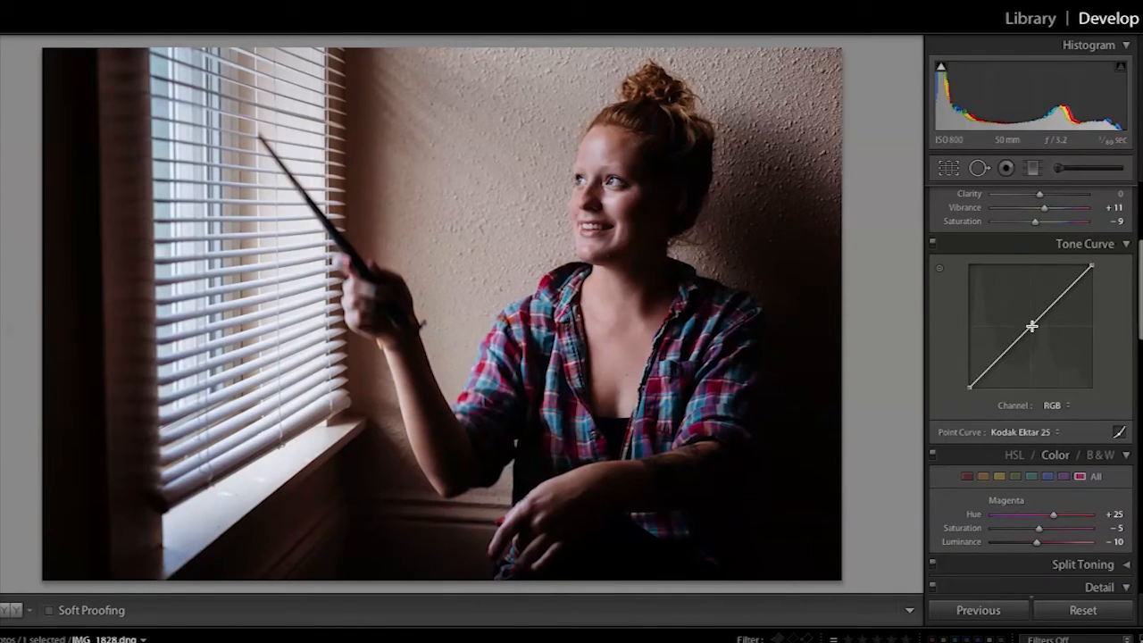
pyautogui.click(1049, 266)
pyautogui.click(1060, 296)
pyautogui.moveTo(970, 387); pyautogui.dragTo(970, 385)
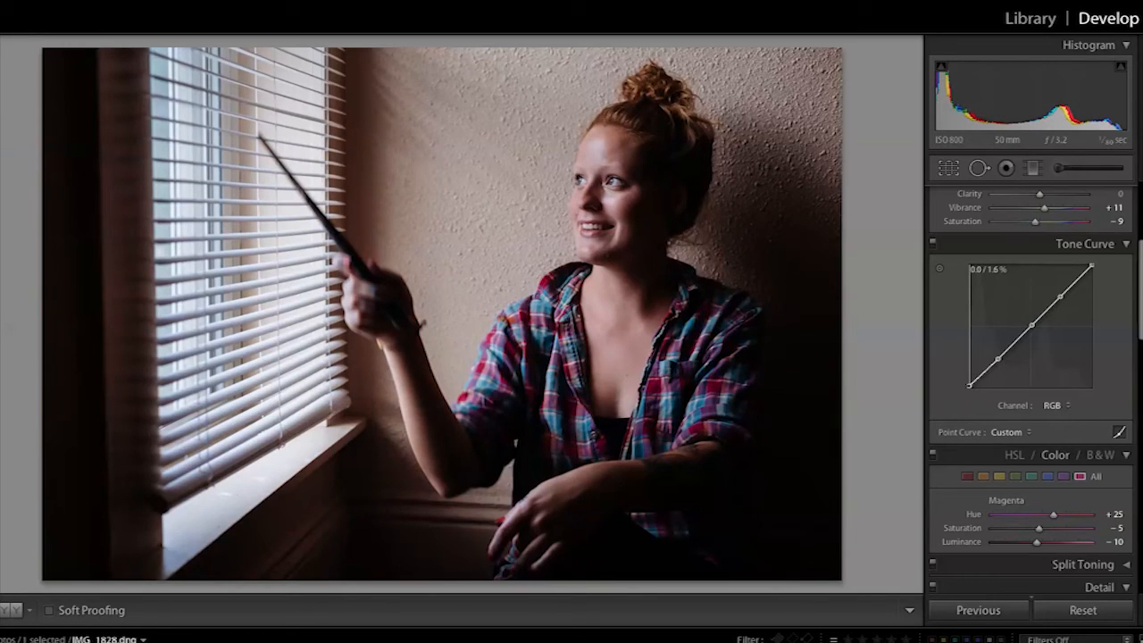
# - Add two deep-shadow points to the RGB point curve, pull the lower one slightly down and raise the black end point further
pyautogui.click(982, 374)
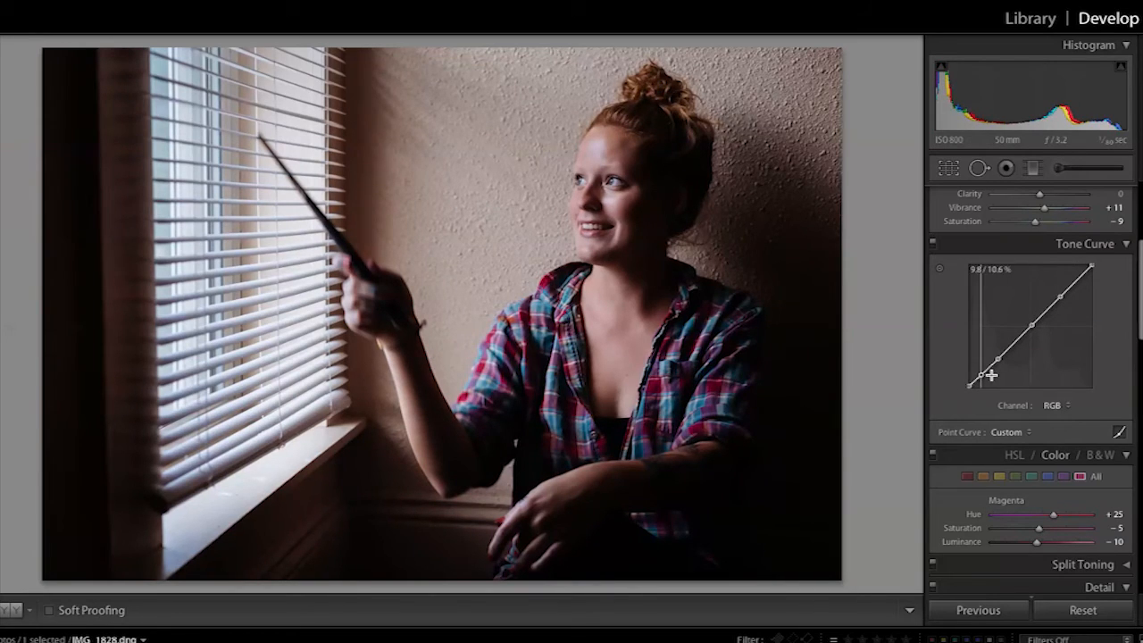
pyautogui.click(991, 366)
pyautogui.click(983, 374)
pyautogui.moveTo(981, 376); pyautogui.dragTo(983, 378)
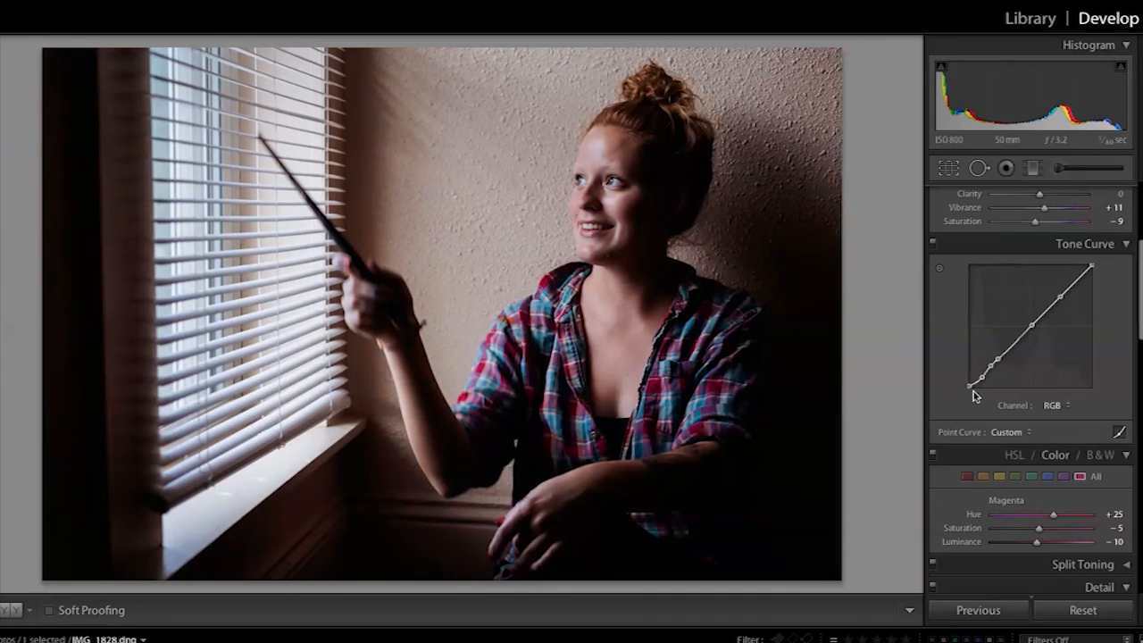
pyautogui.moveTo(970, 386); pyautogui.dragTo(970, 381)
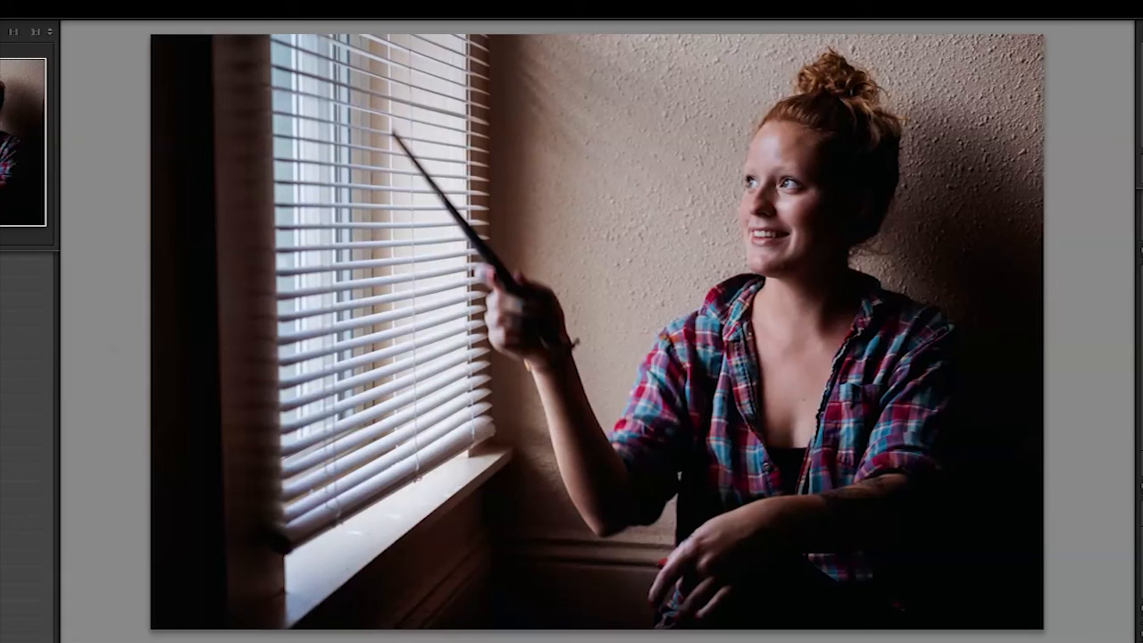
# - Compare the portrait before and after editing in stacked, split and side-by-side views, and return to the single view
pyautogui.hotkey('alt', 'y')
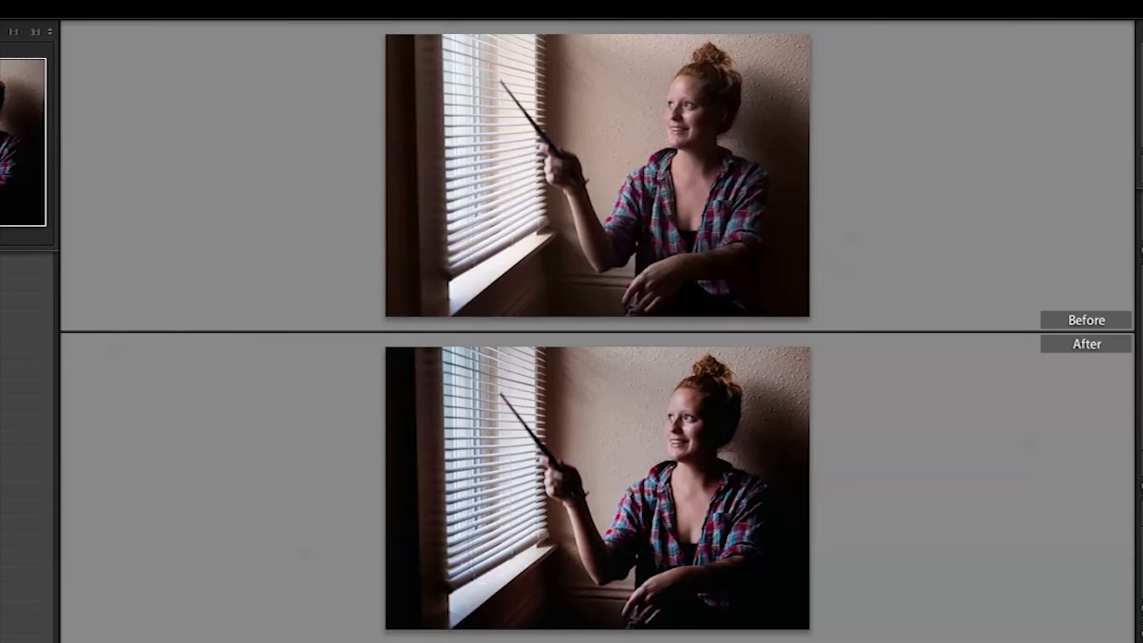
pyautogui.hotkey('shift', 'y')
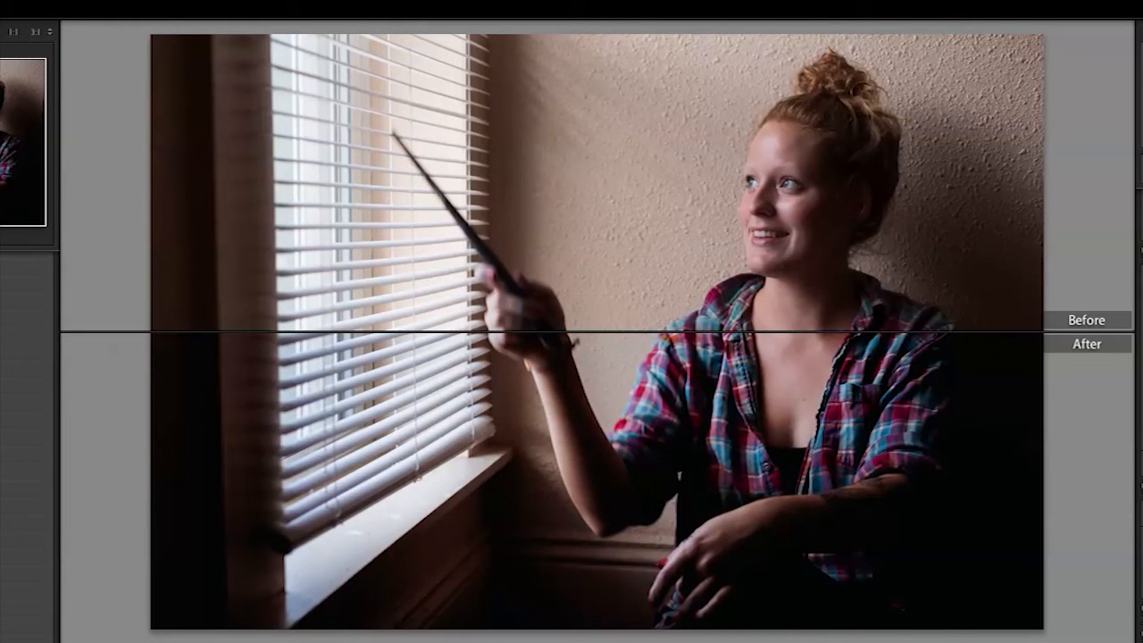
pyautogui.press('y')
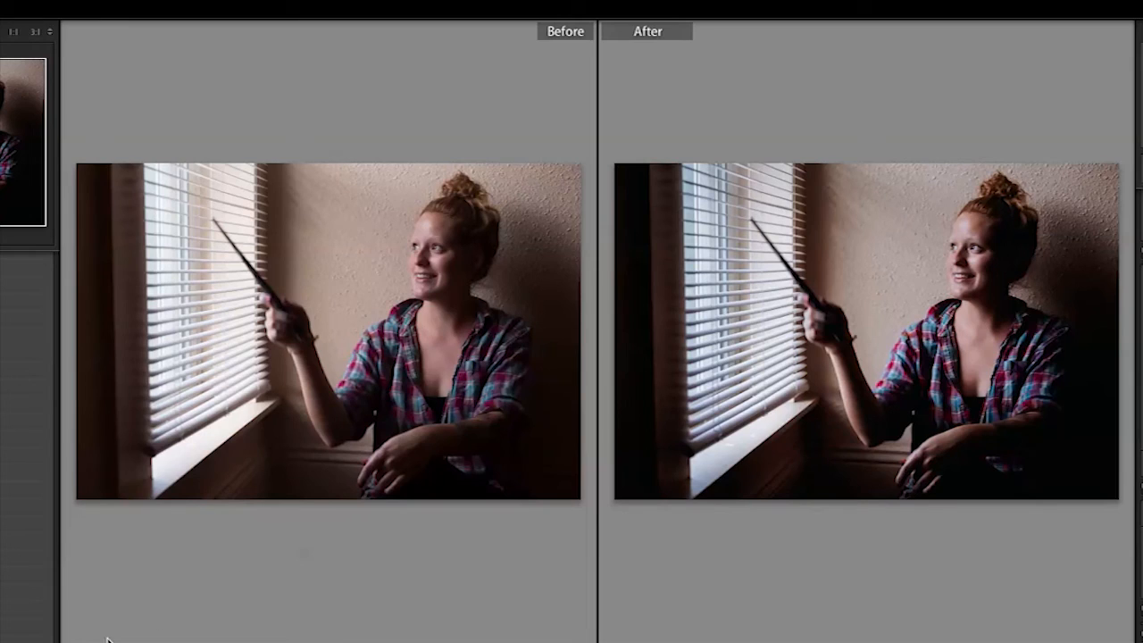
pyautogui.press('y')
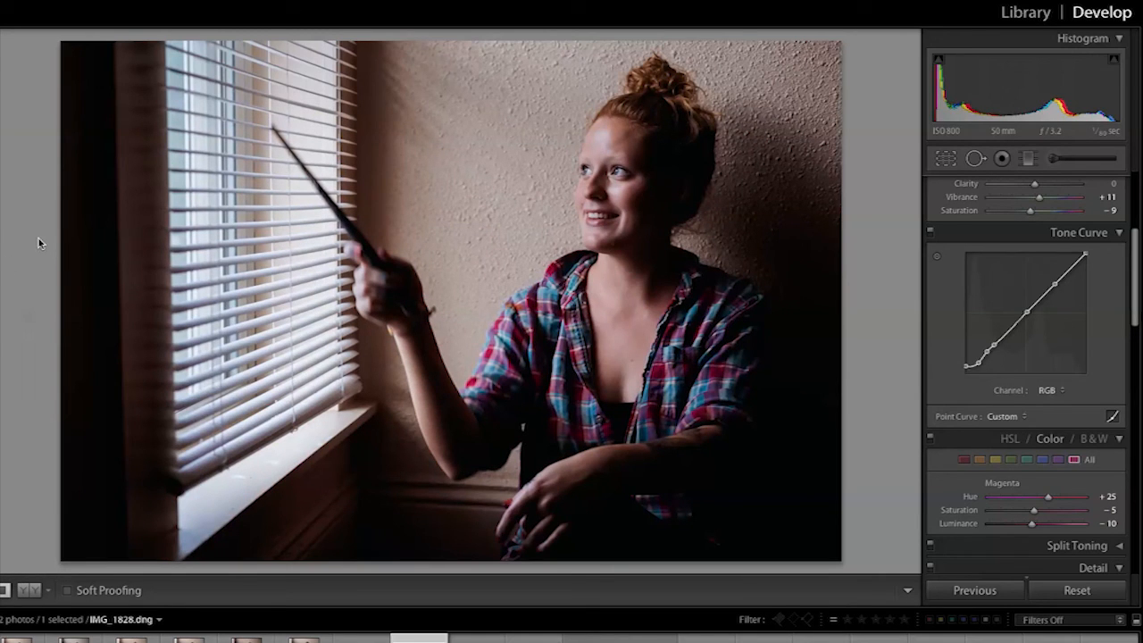
# - View the neighbouring photo IMG_1829, return to IMG_1828 and select IMG_1825
pyautogui.press('Right')
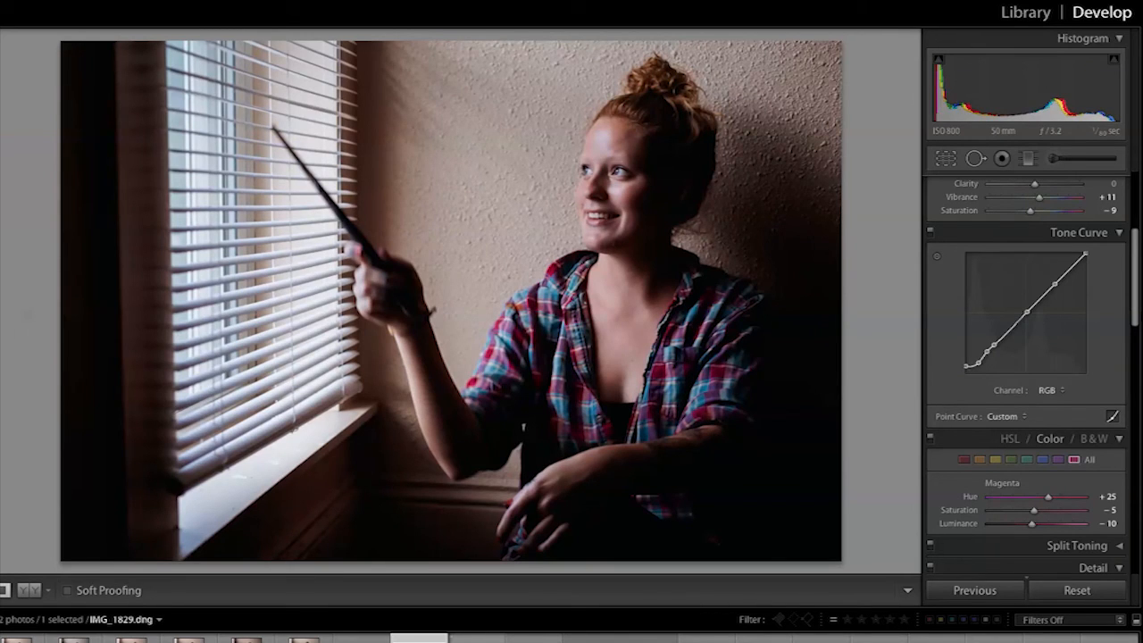
pyautogui.press('Right')
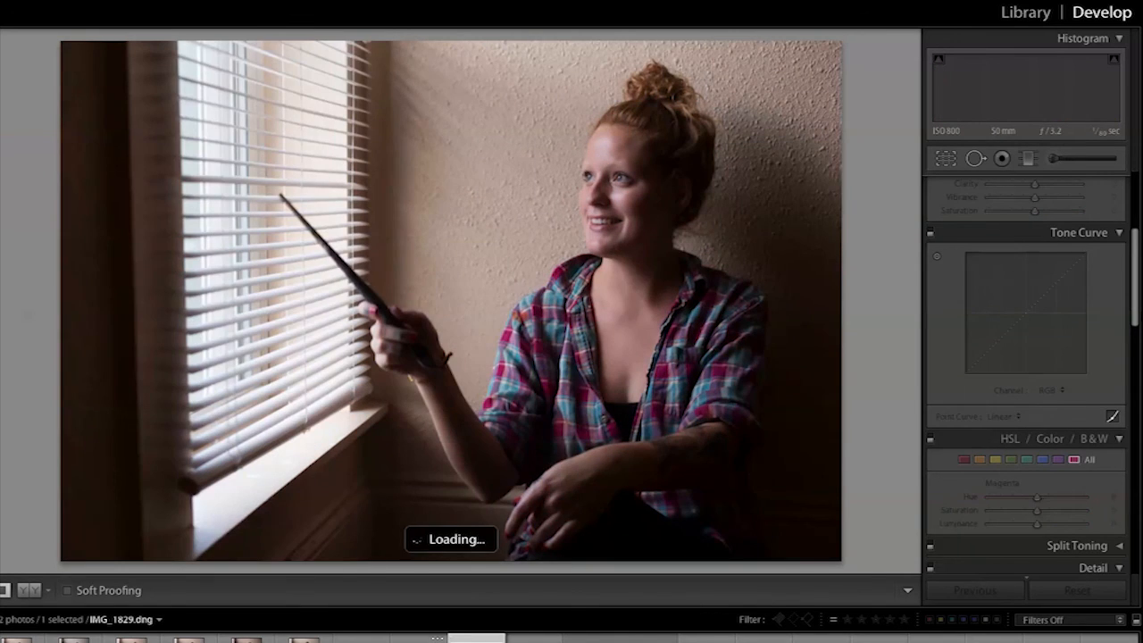
pyautogui.press('Left')
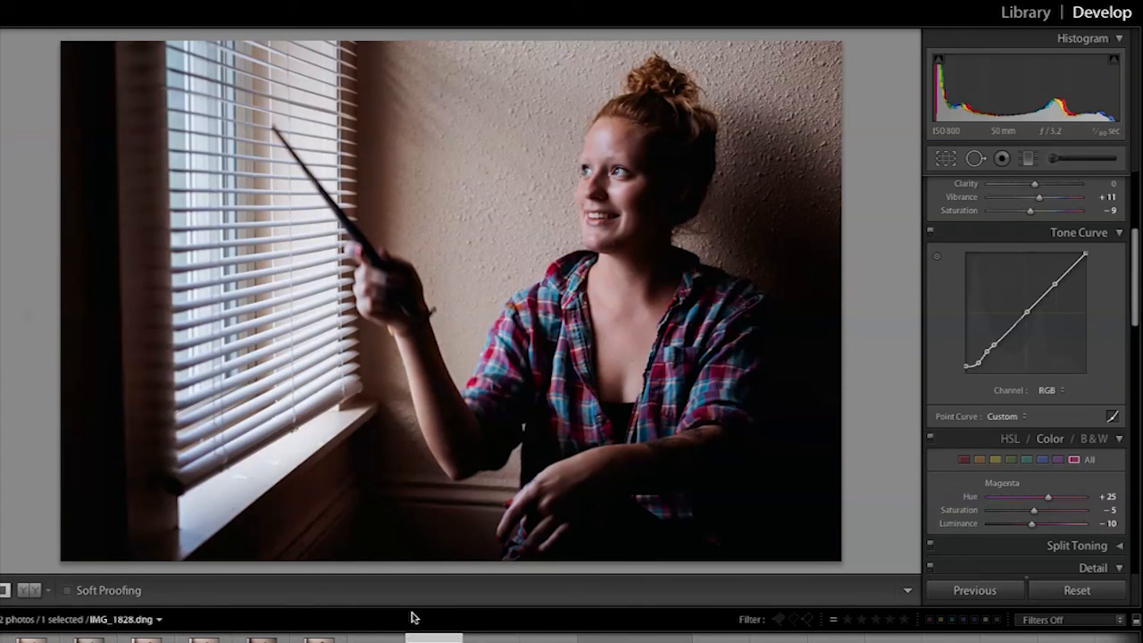
pyautogui.click(262, 637)
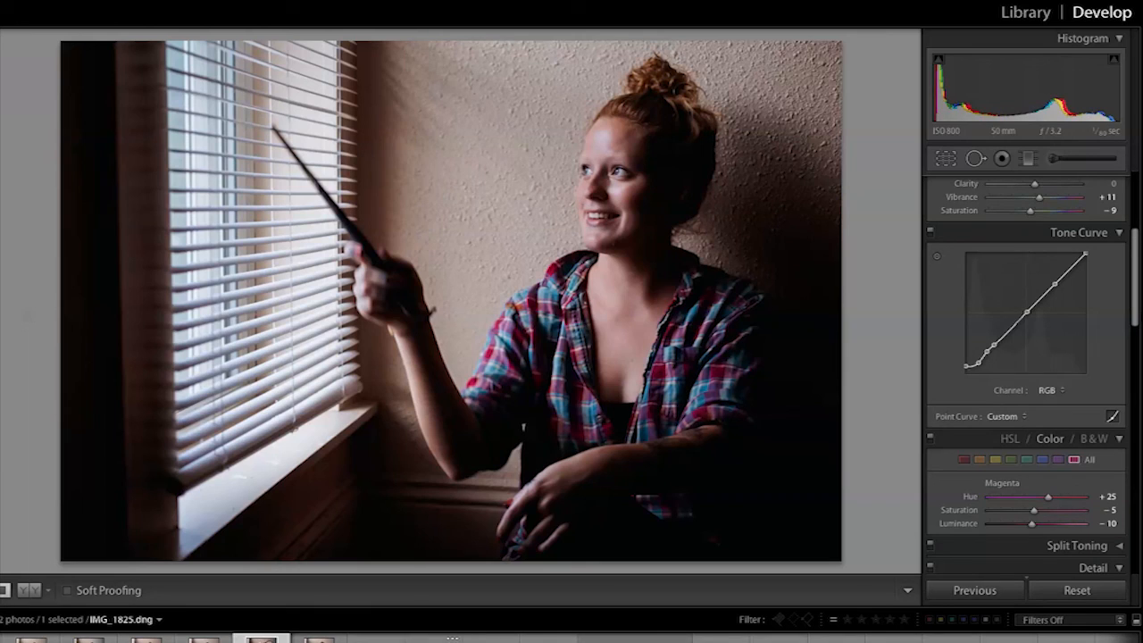